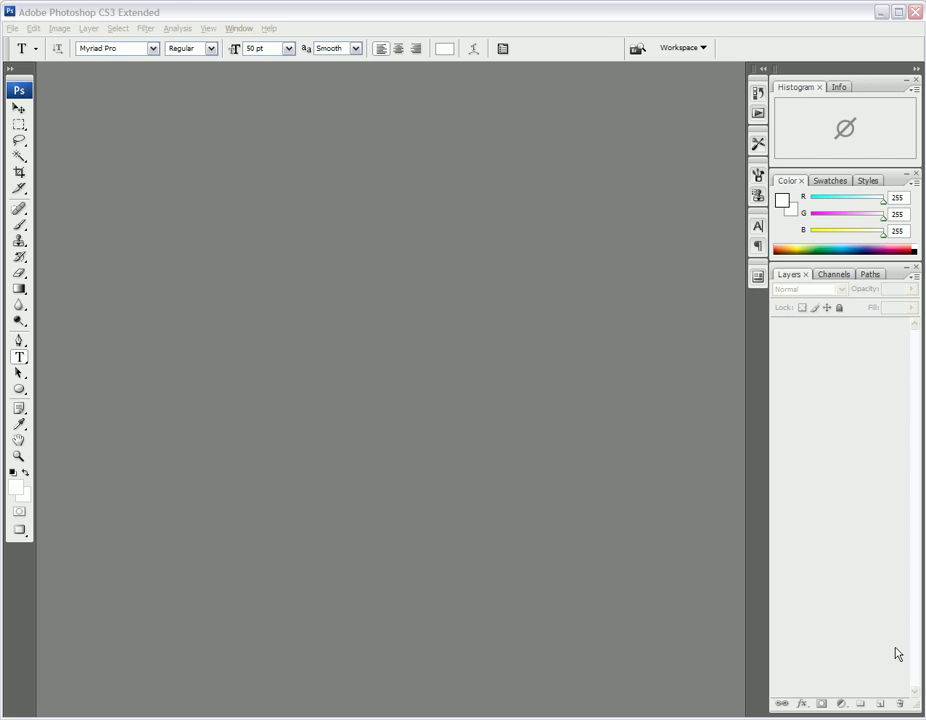
# Step: Undock the Histogram and Info palettes into two separate floating windows over the work area
pyautogui.click(562, 463)
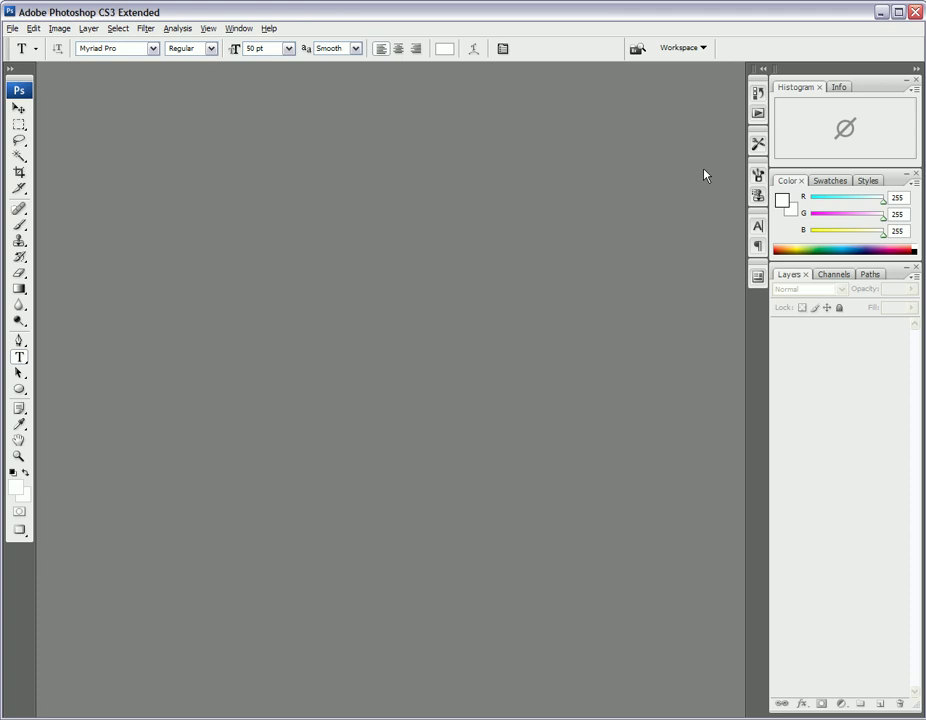
pyautogui.press('Return')
pyautogui.moveTo(800, 90); pyautogui.dragTo(540, 110)
pyautogui.moveTo(790, 88); pyautogui.dragTo(470, 253)
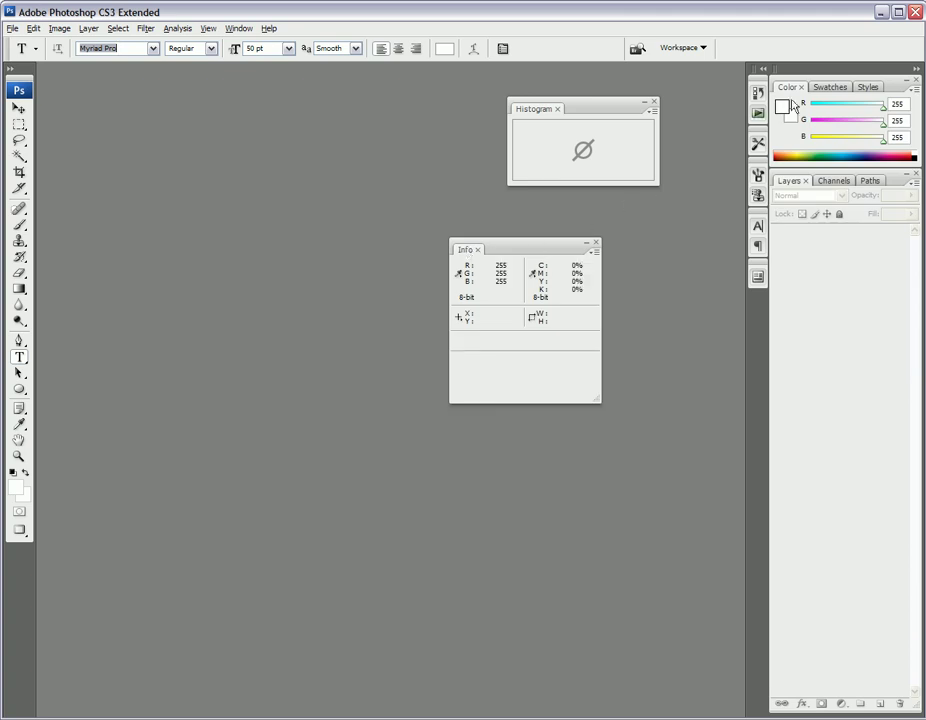
# Step: Group the Color palette with Layers, Channels and Paths, and combine Histogram with Swatches and Styles in a floating group
pyautogui.moveTo(789, 91); pyautogui.dragTo(804, 188)
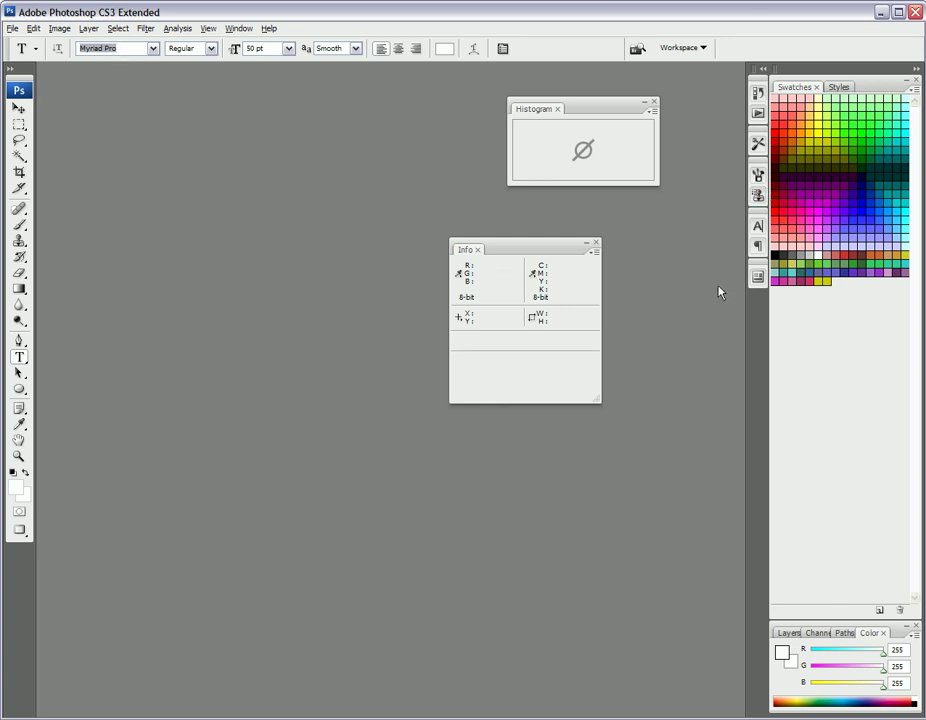
pyautogui.moveTo(616, 106); pyautogui.dragTo(773, 320)
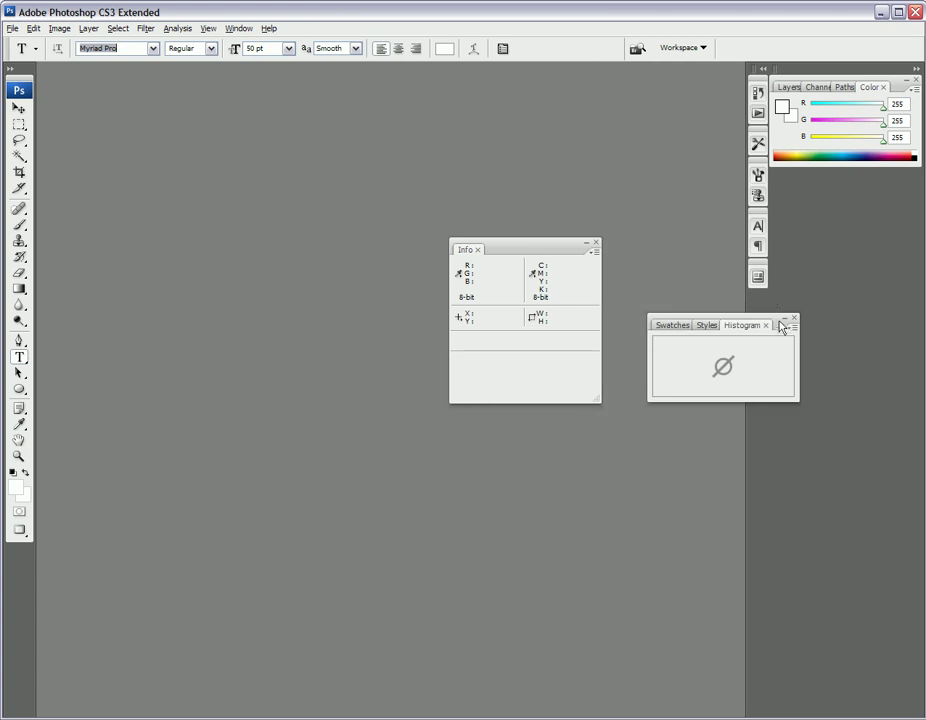
# Step: Expand the icon dock and collapse it again, and reduce the main palette dock to icons and re-expand it
pyautogui.click(789, 81)
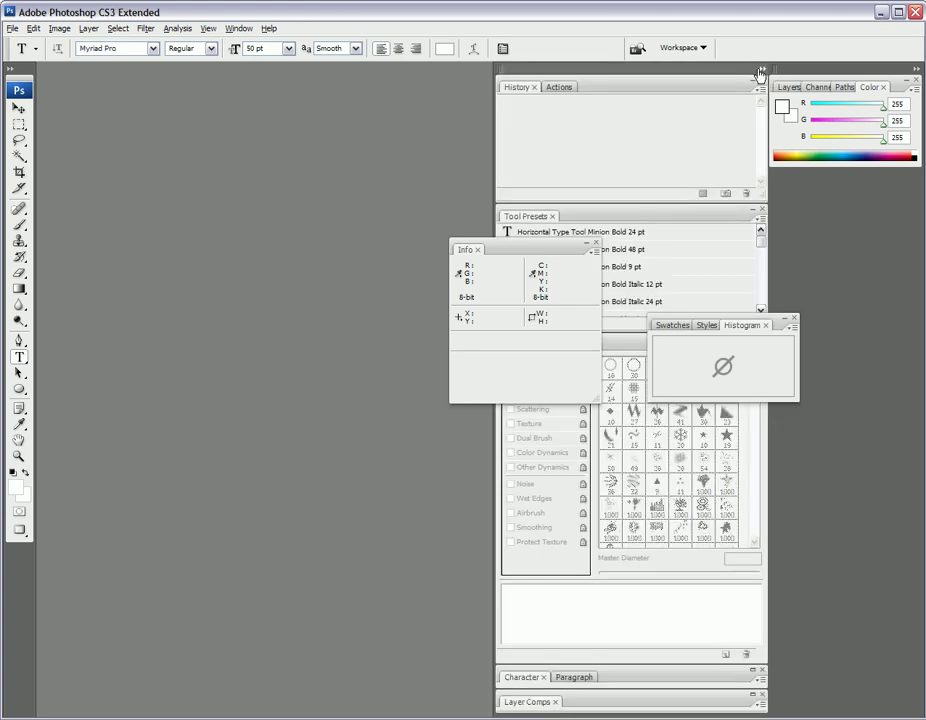
pyautogui.click(763, 72)
pyautogui.click(914, 71)
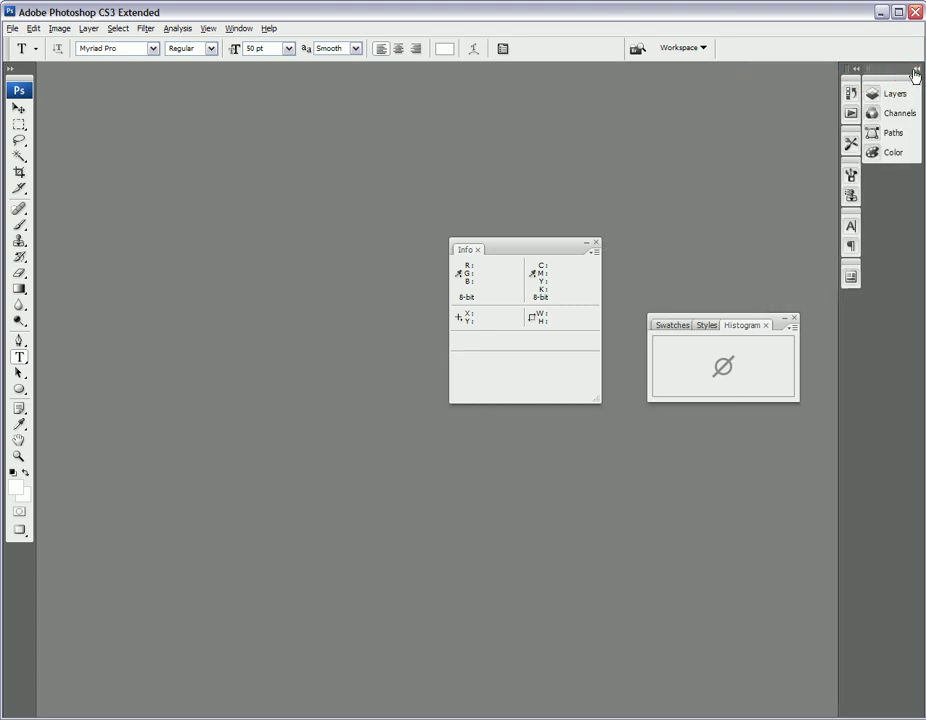
pyautogui.click(916, 71)
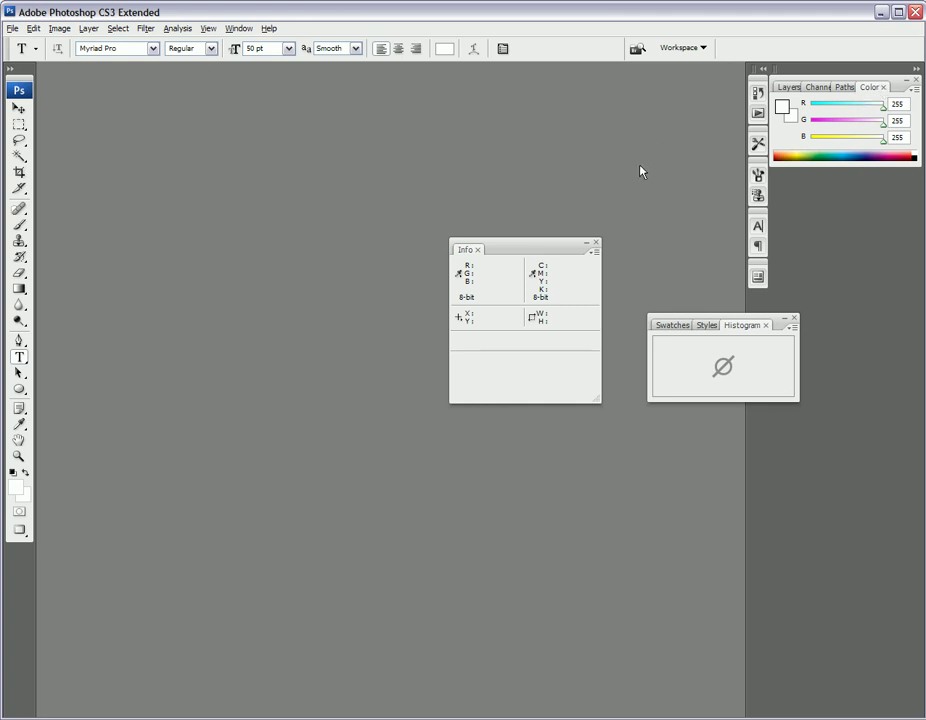
# Step: Close the floating Info and Histogram palette groups and every remaining docked palette, leaving only the tools and options bar
pyautogui.click(595, 244)
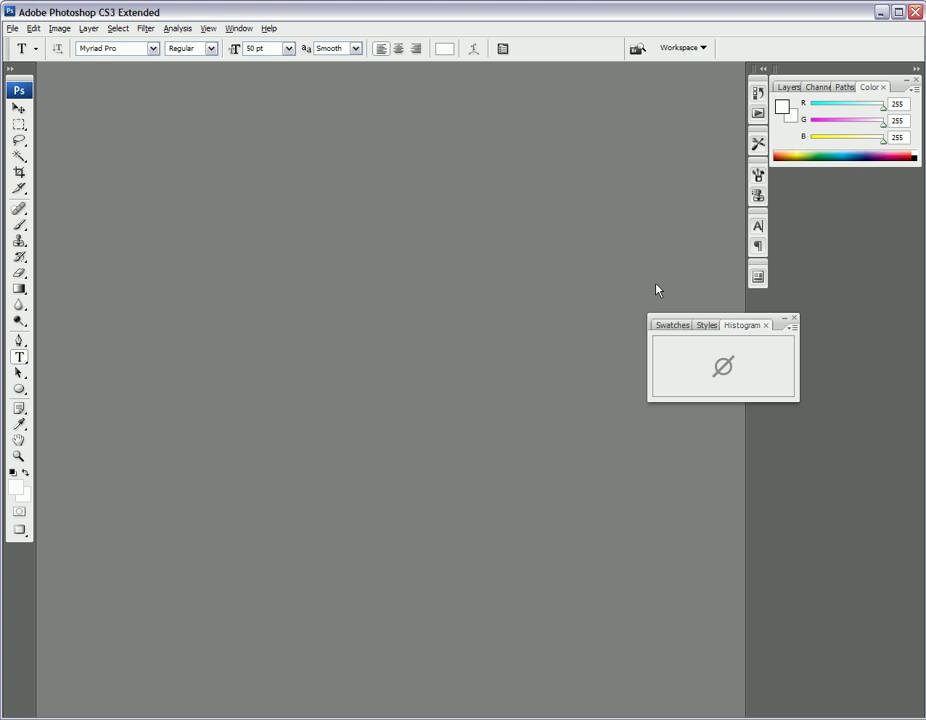
pyautogui.click(795, 321)
pyautogui.click(912, 84)
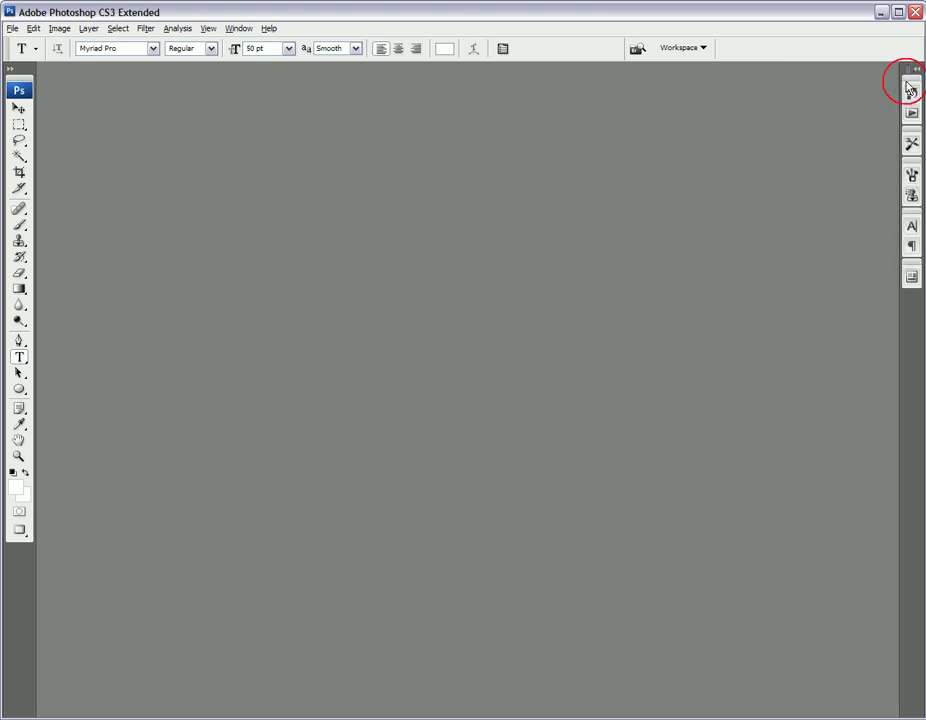
pyautogui.rightClick(909, 84)
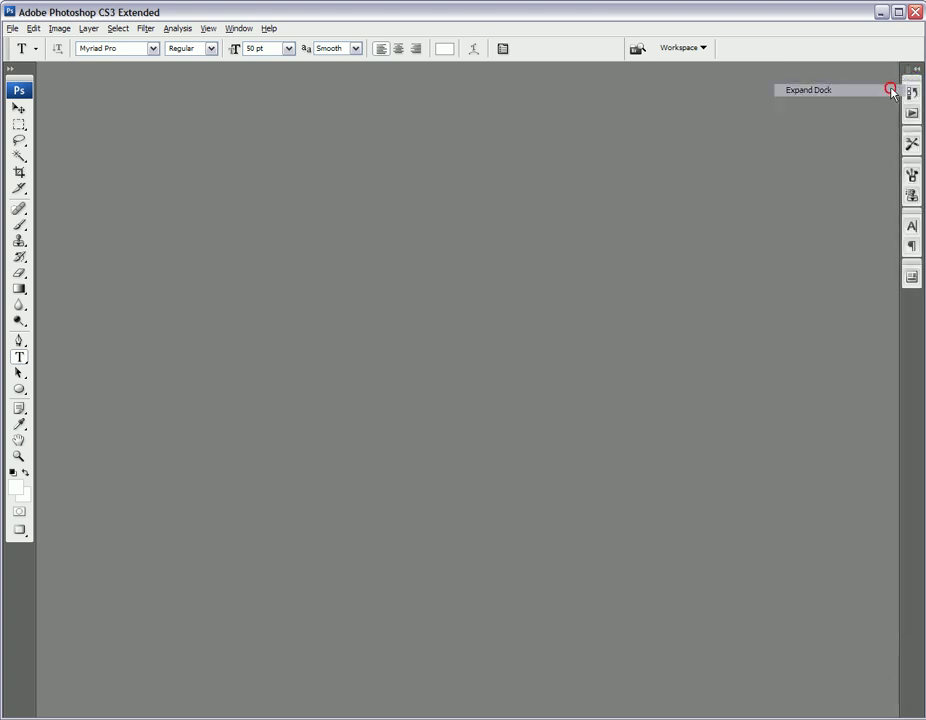
pyautogui.click(891, 91)
pyautogui.click(916, 80)
pyautogui.click(916, 80)
pyautogui.click(916, 80)
pyautogui.click(914, 83)
pyautogui.click(916, 84)
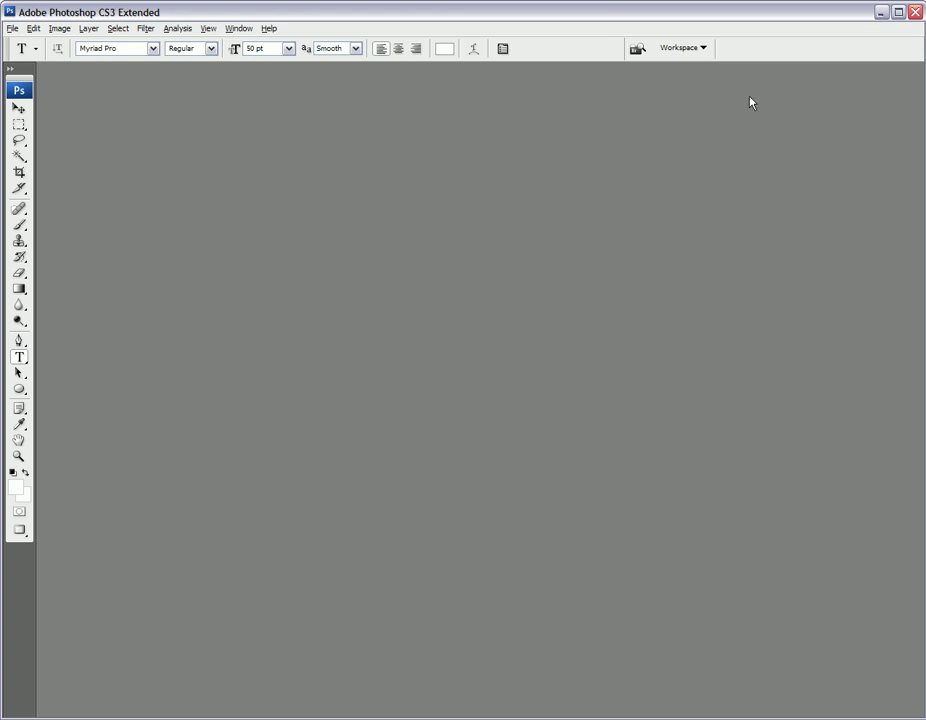
# Step: Show the Brushes palette and close its group again
pyautogui.click(239, 29)
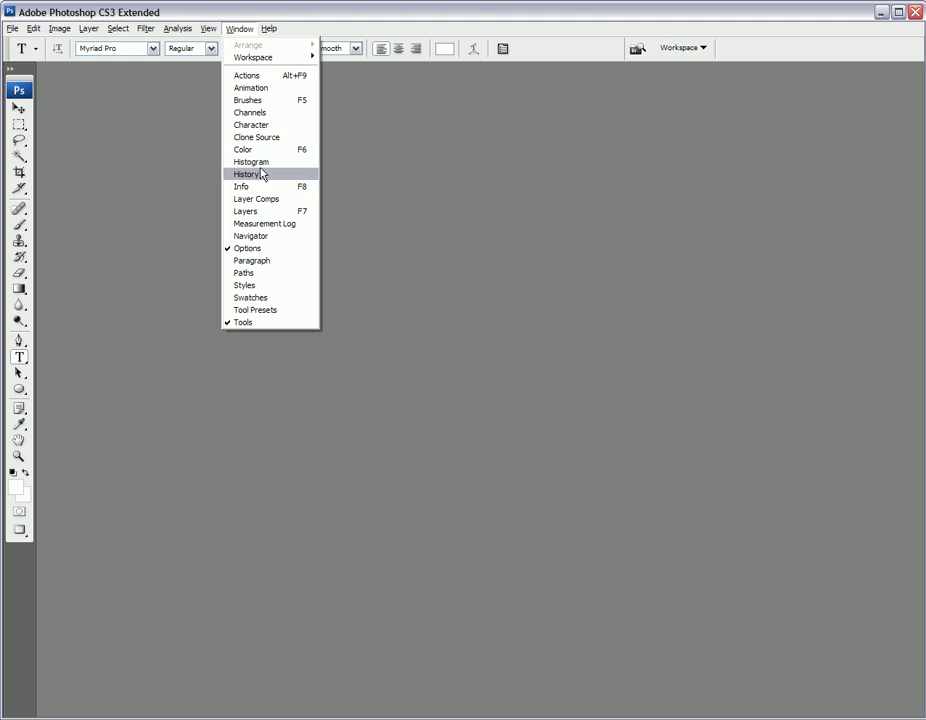
pyautogui.click(270, 103)
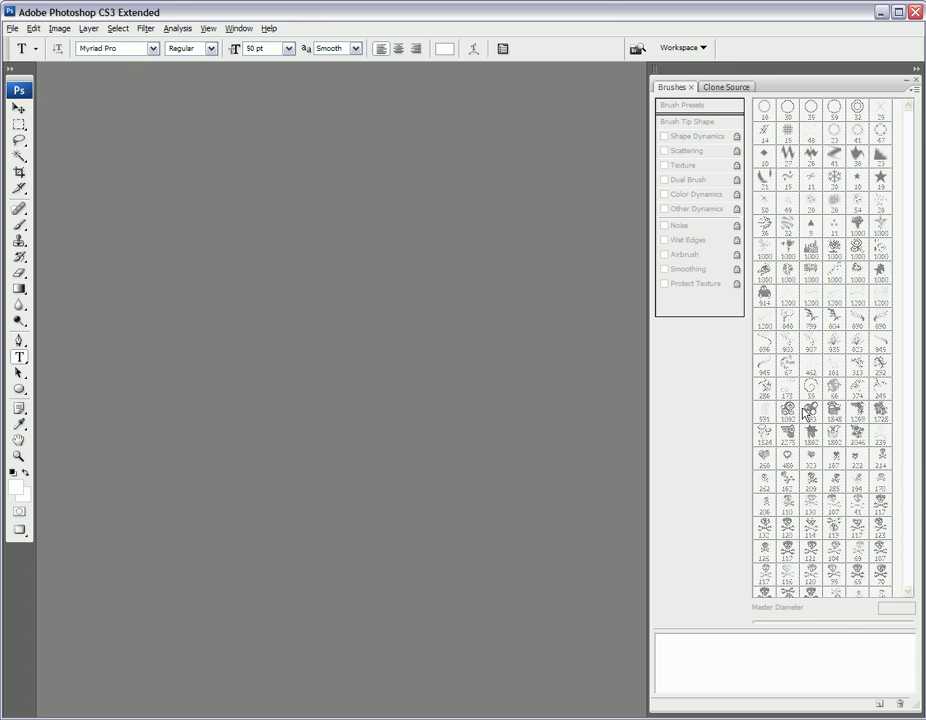
pyautogui.click(915, 80)
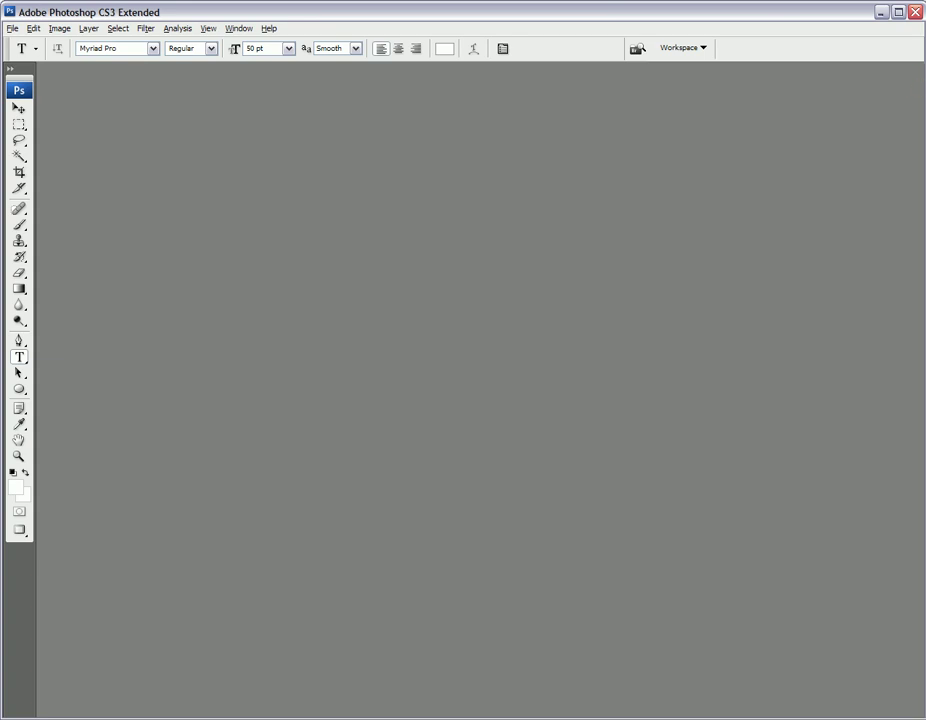
# Step: Restore the palettes to the Default Workspace arrangement
pyautogui.click(240, 29)
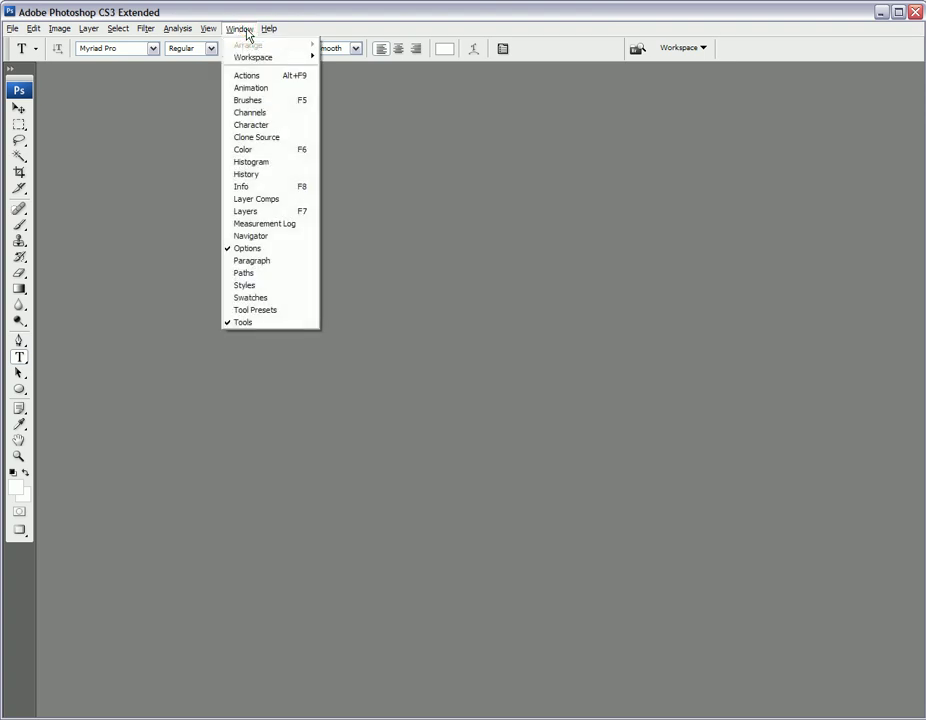
pyautogui.moveTo(247, 59)
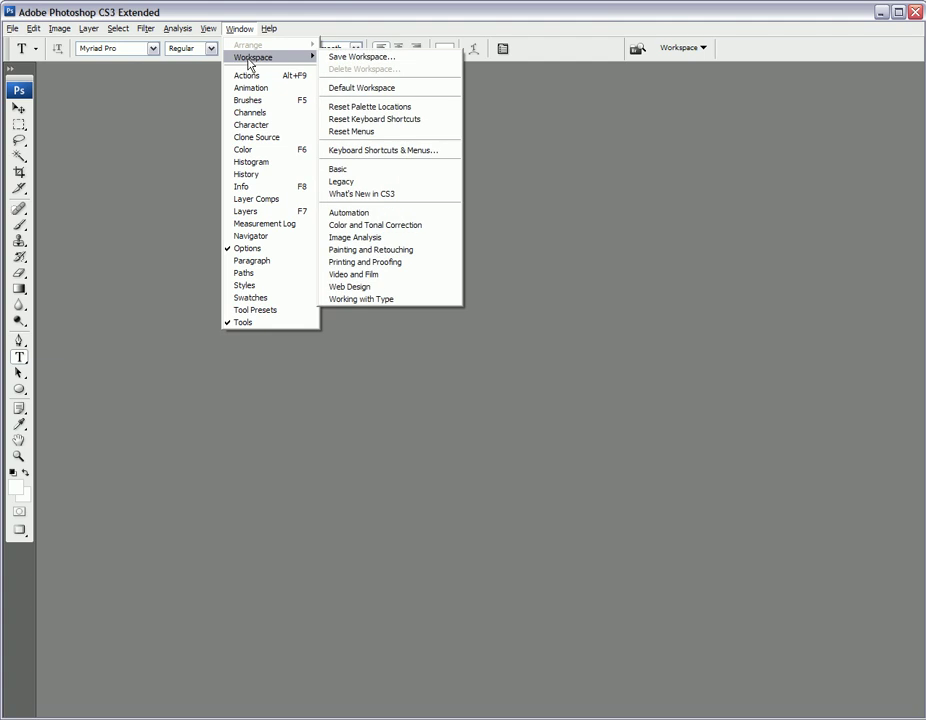
pyautogui.click(362, 88)
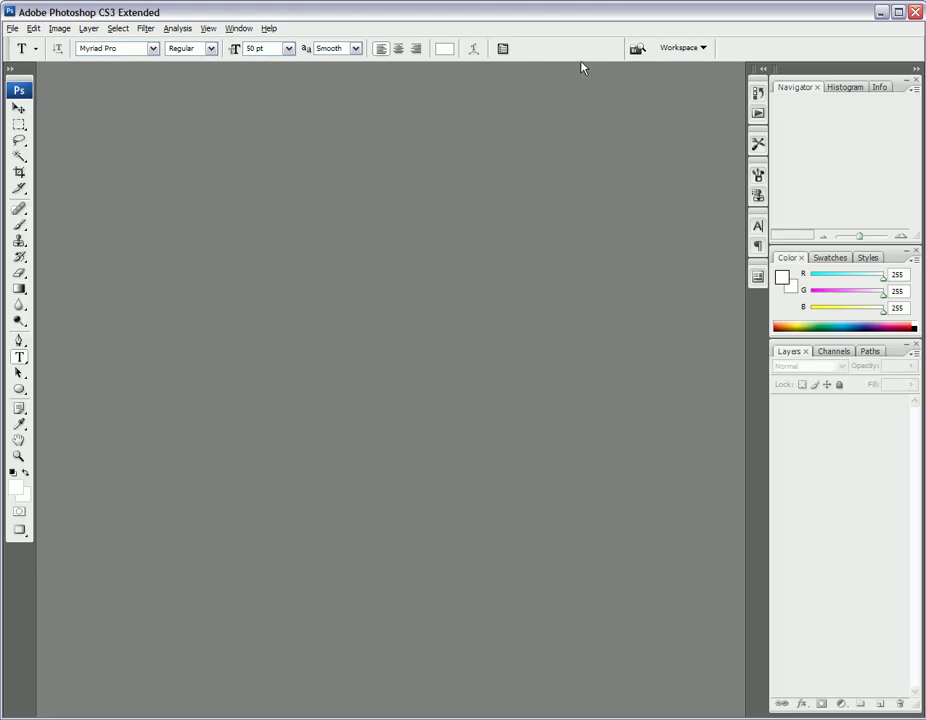
# Step: Float the Navigator palette over the work area and save the palette locations as a workspace named "New workspace"
pyautogui.moveTo(801, 88); pyautogui.dragTo(763, 304)
pyautogui.moveTo(662, 90); pyautogui.dragTo(610, 304)
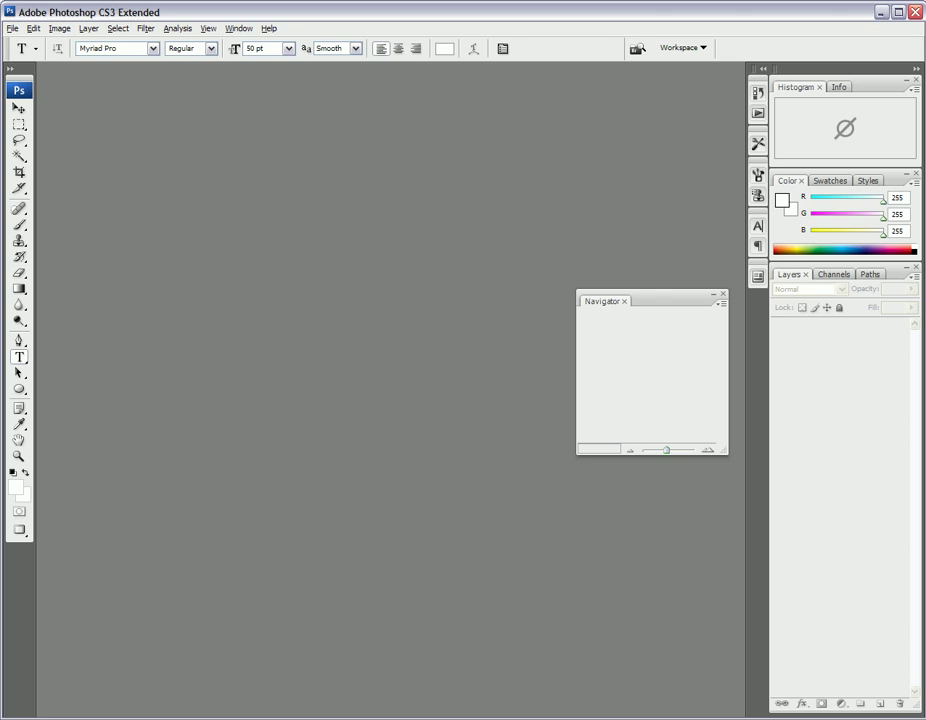
pyautogui.click(240, 30)
pyautogui.moveTo(255, 57)
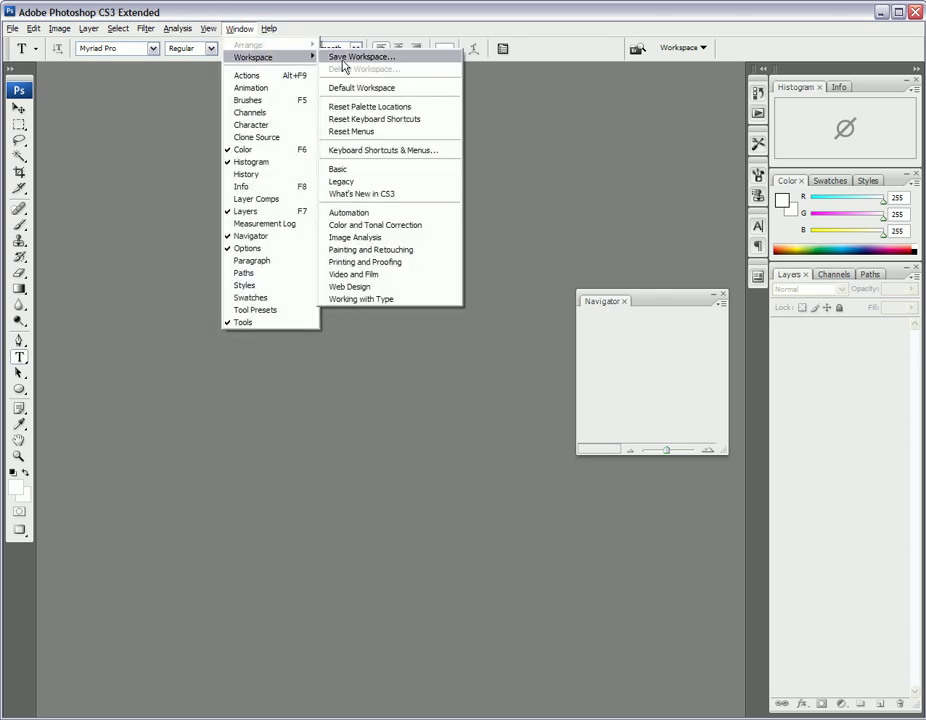
pyautogui.click(344, 58)
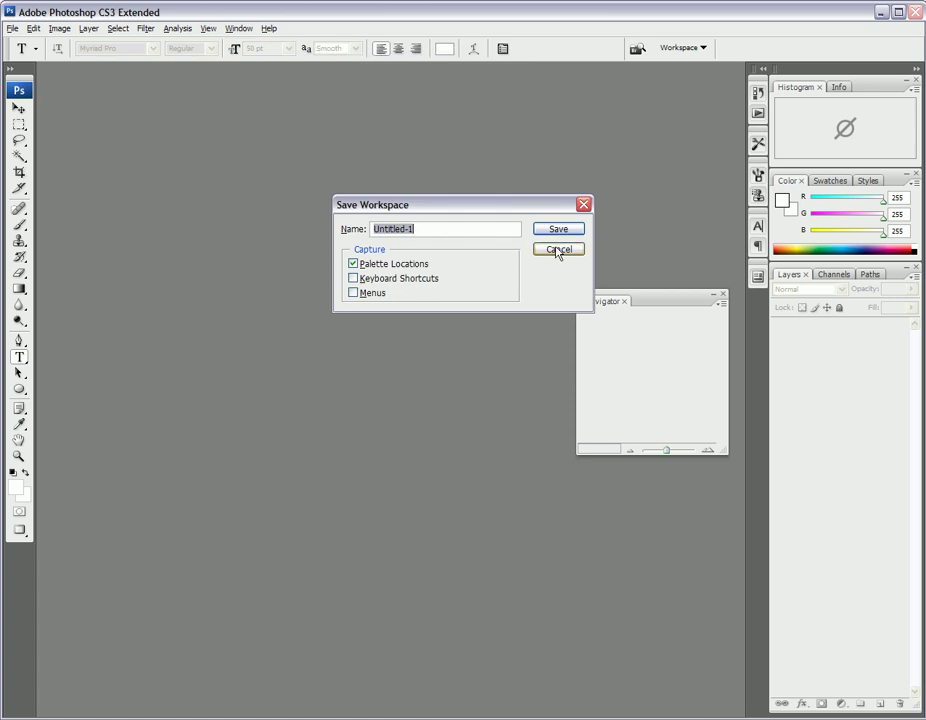
pyautogui.write('New workspe')
pyautogui.write('ce')
pyautogui.press('Return')
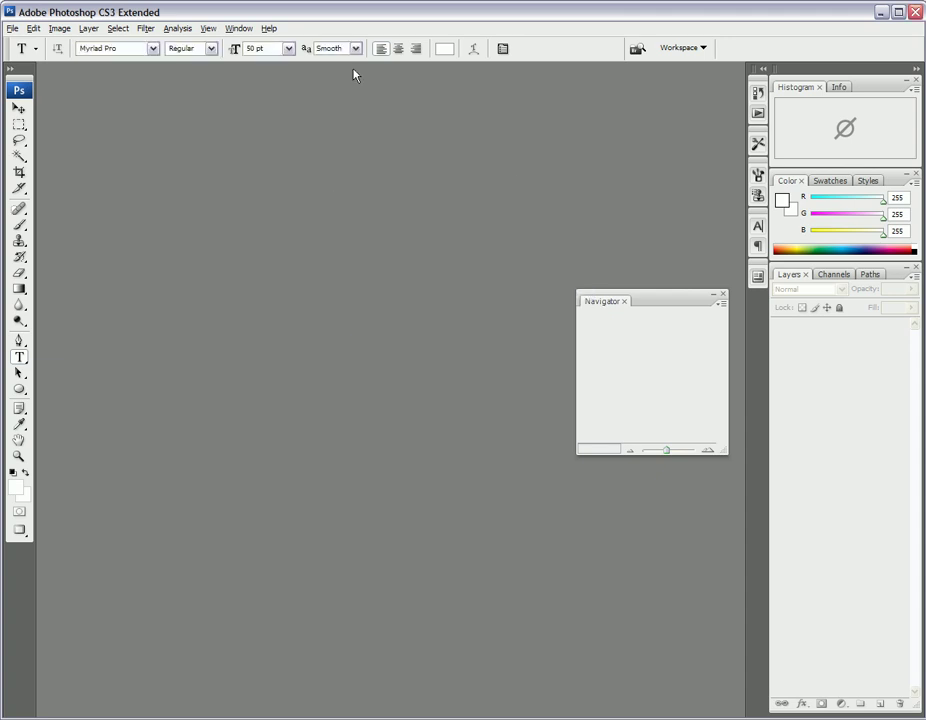
# Step: Dock the Navigator palette between Color and Layers, and expand the icon dock
pyautogui.moveTo(635, 297); pyautogui.dragTo(847, 265)
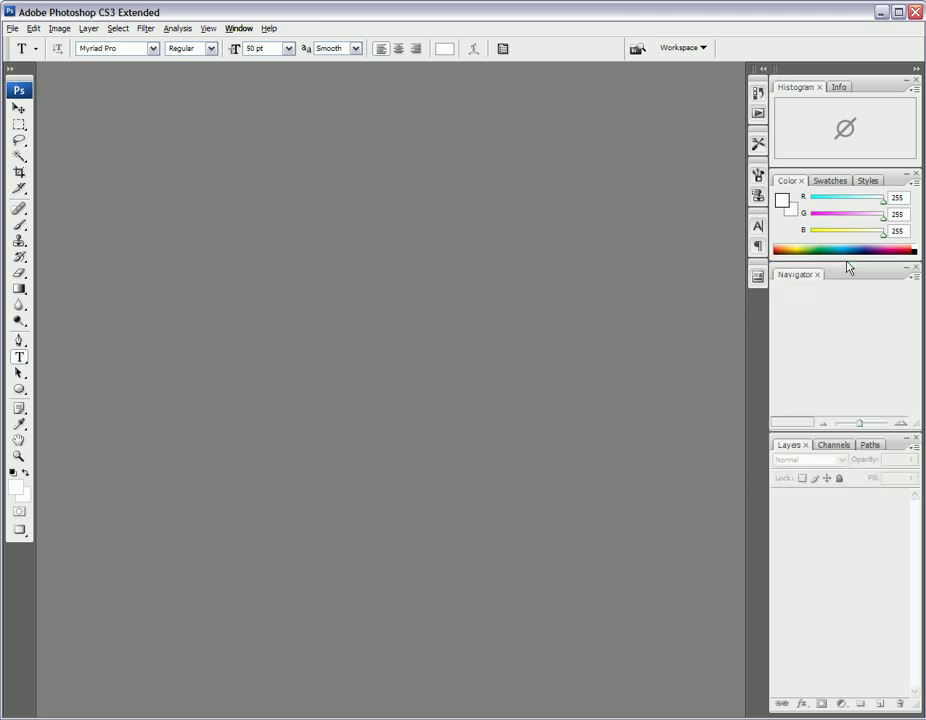
pyautogui.click(762, 70)
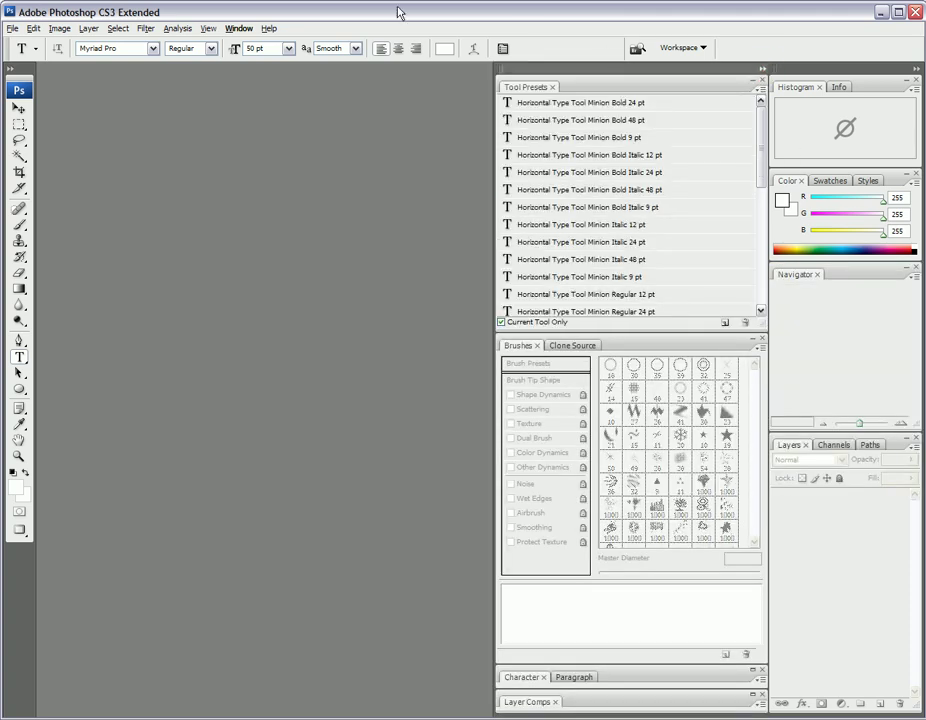
# Step: Load the saved workspace "New workspace" and dock its floating Navigator palette between the Color and Layers groups
pyautogui.click(238, 28)
pyautogui.moveTo(246, 57)
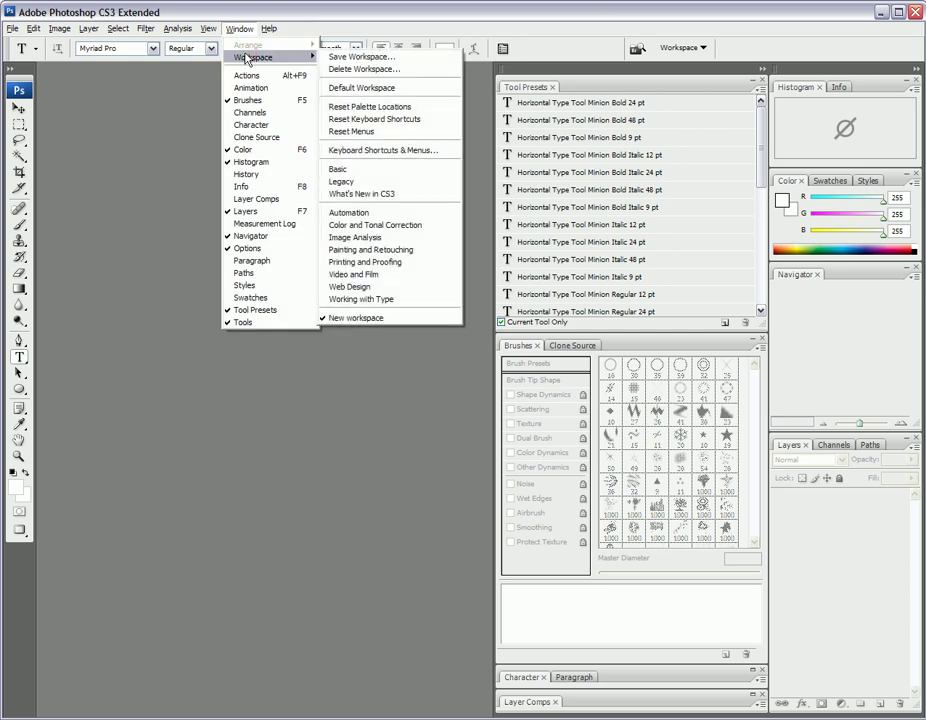
pyautogui.click(360, 318)
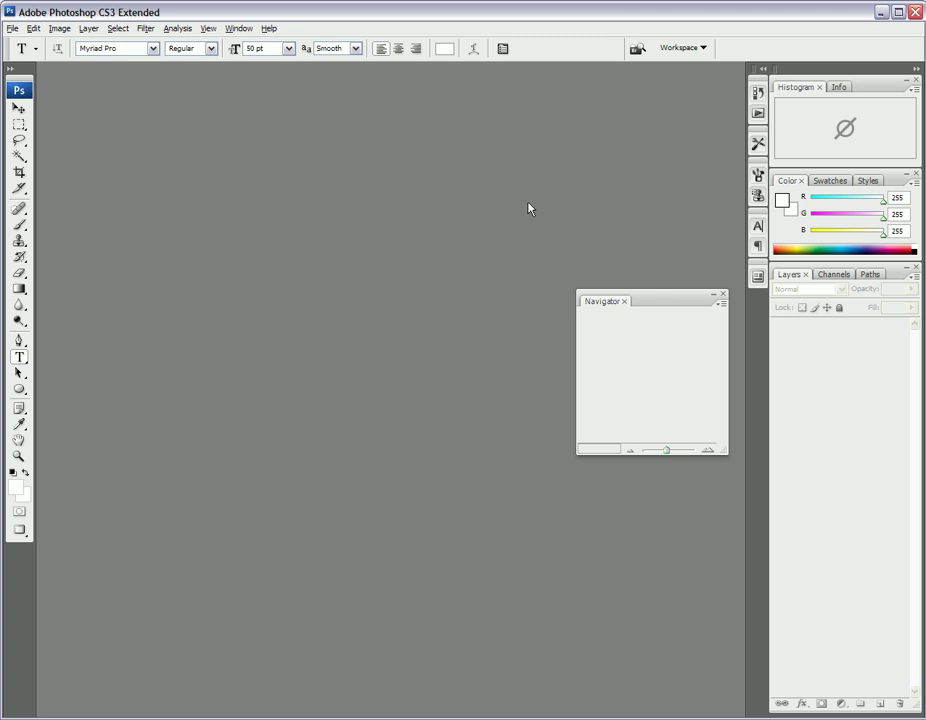
pyautogui.moveTo(668, 300); pyautogui.dragTo(829, 268)
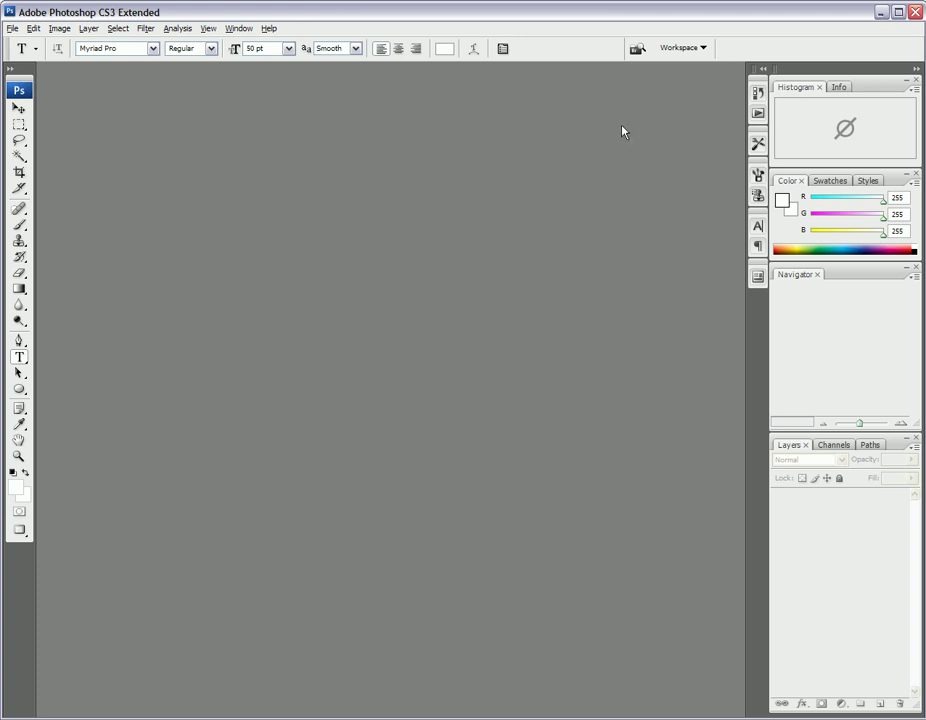
# Step: Examine the File, Edit, Image, Layer, Select, Filter, Analysis, View and Window commands in turn
pyautogui.click(15, 29)
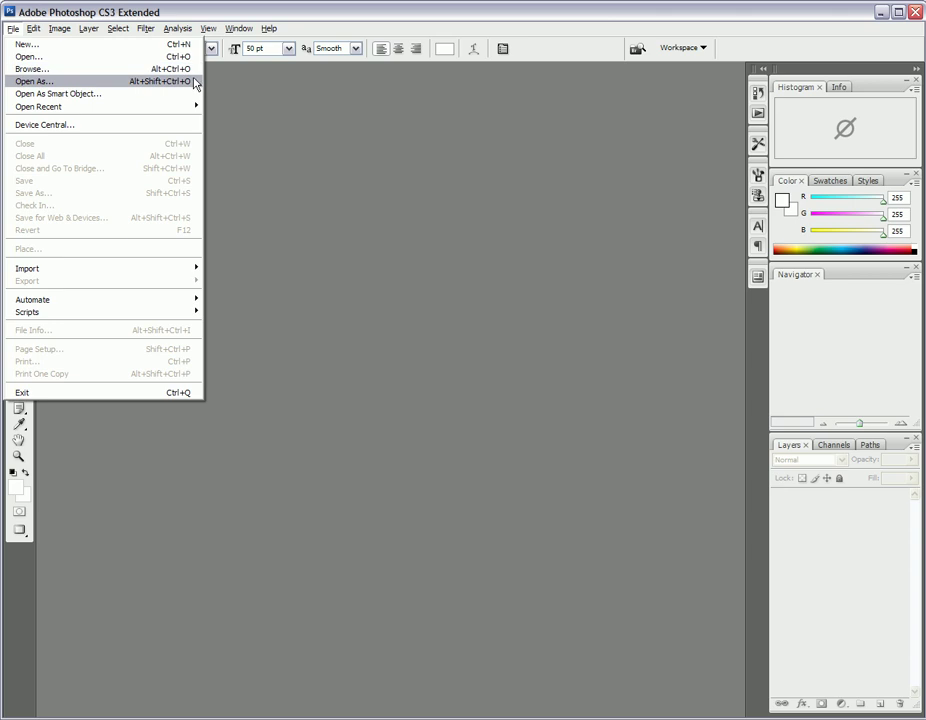
pyautogui.moveTo(33, 32)
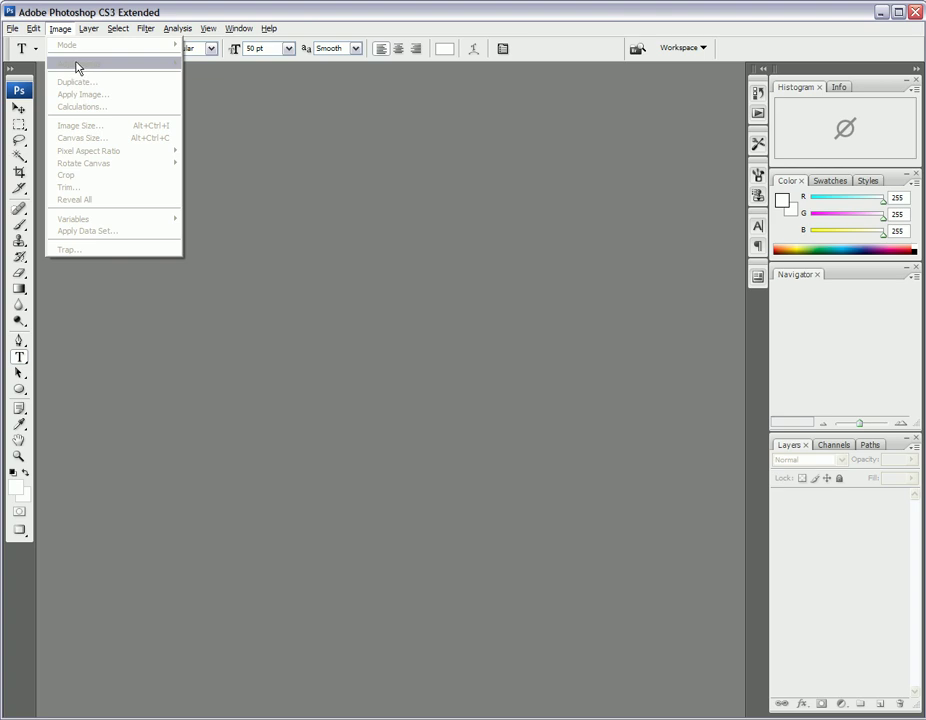
pyautogui.moveTo(93, 31)
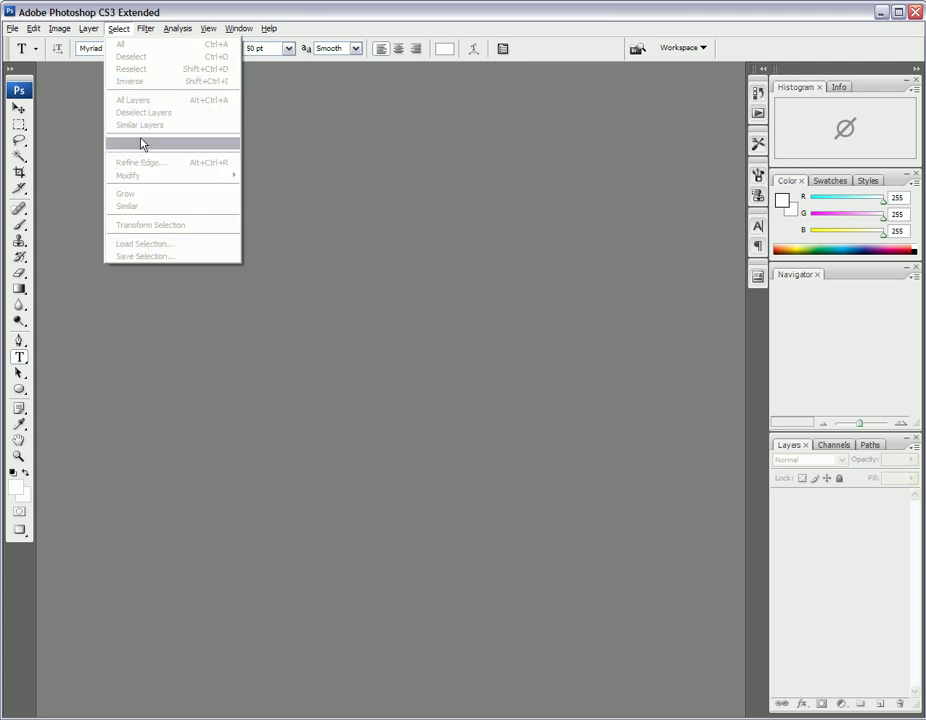
pyautogui.moveTo(146, 30)
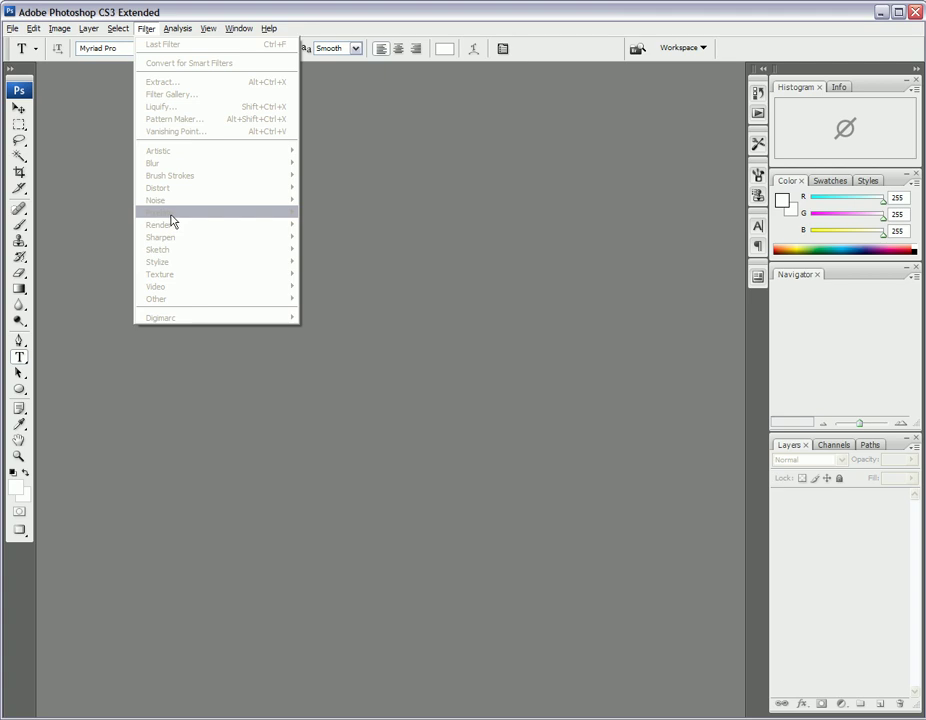
pyautogui.click(115, 151)
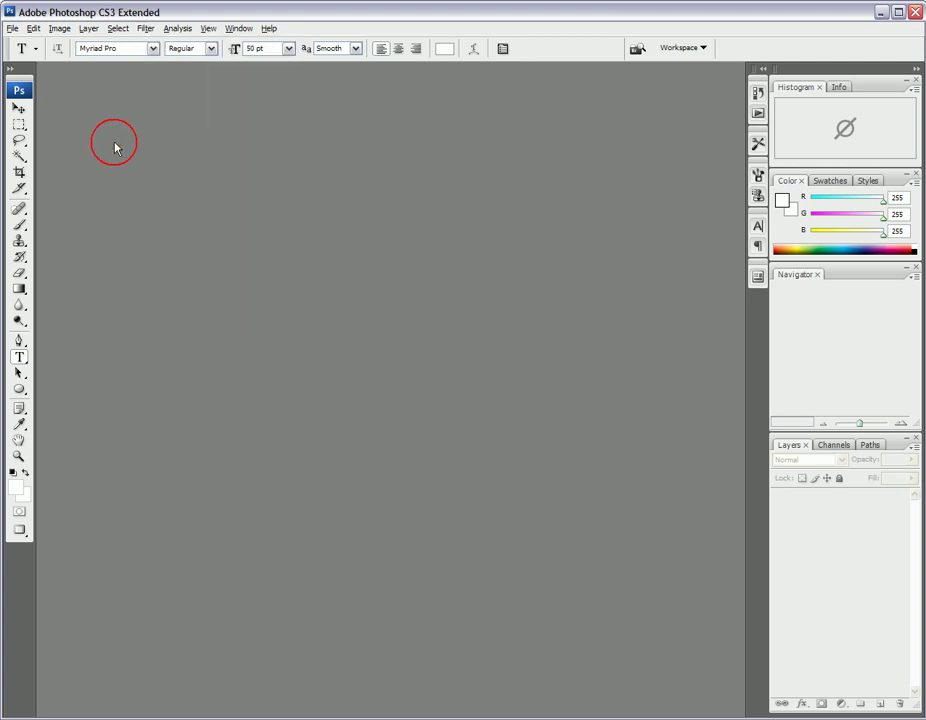
pyautogui.click(184, 29)
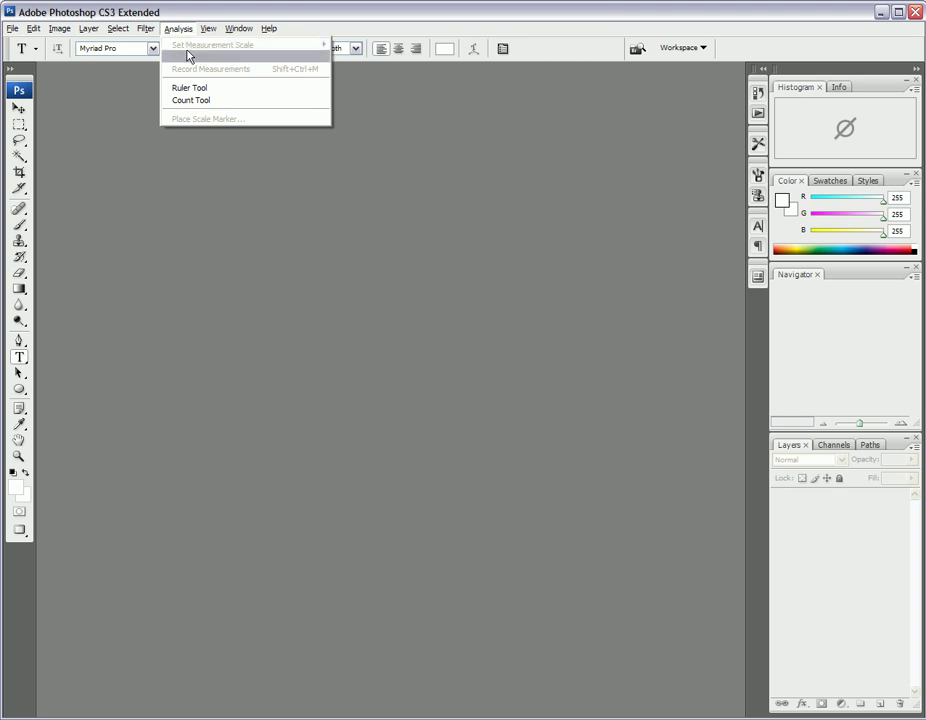
pyautogui.moveTo(209, 30)
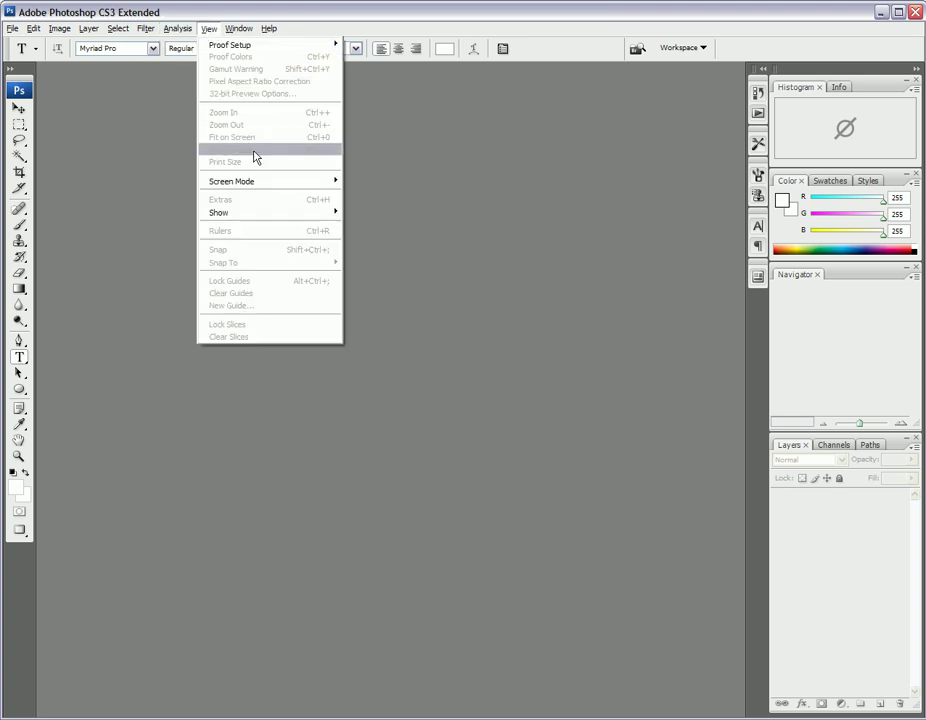
pyautogui.moveTo(260, 182)
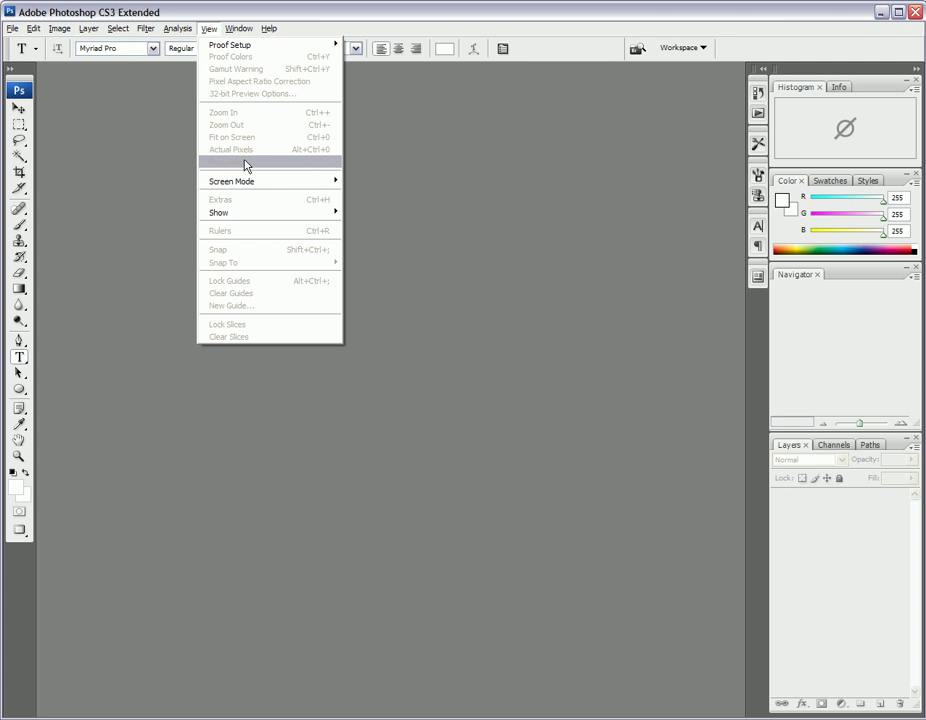
pyautogui.moveTo(246, 36)
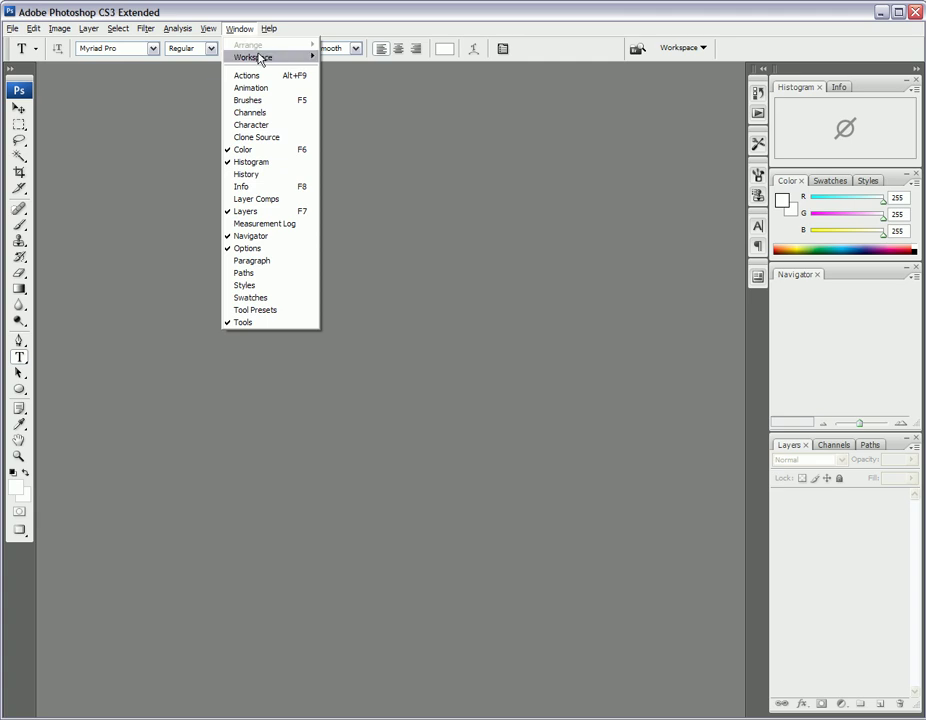
pyautogui.moveTo(262, 57)
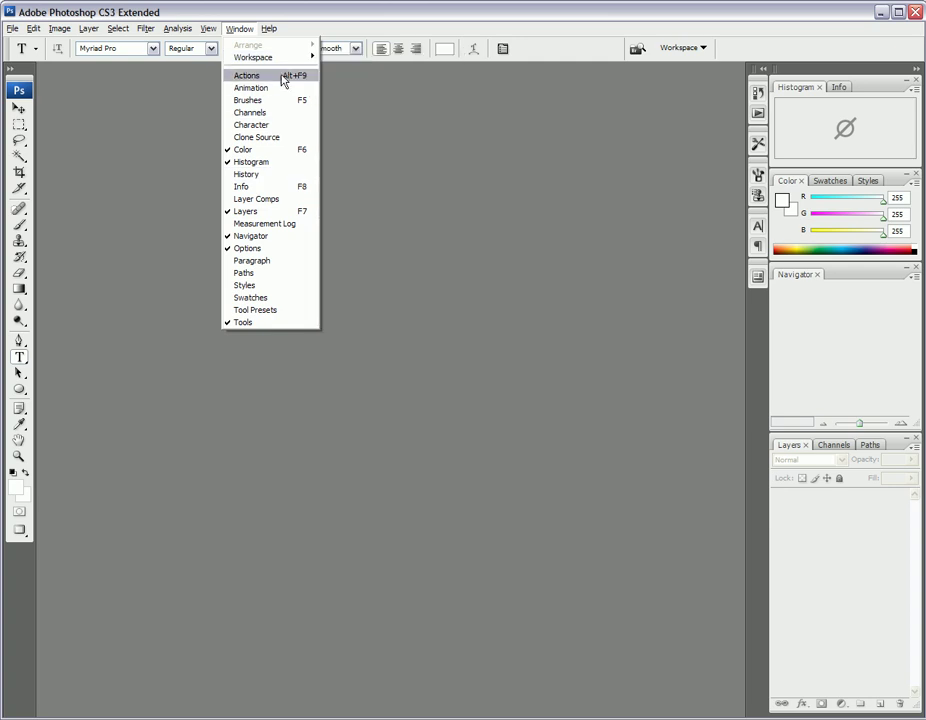
# Step: Show the Brushes palette and look through the Help commands
pyautogui.click(278, 105)
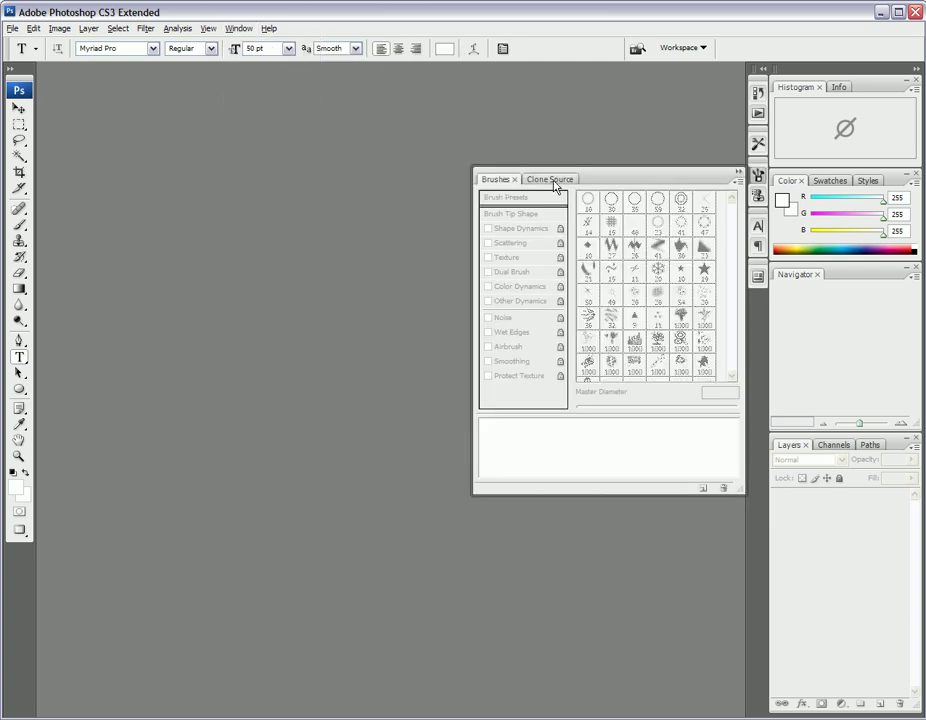
pyautogui.click(279, 28)
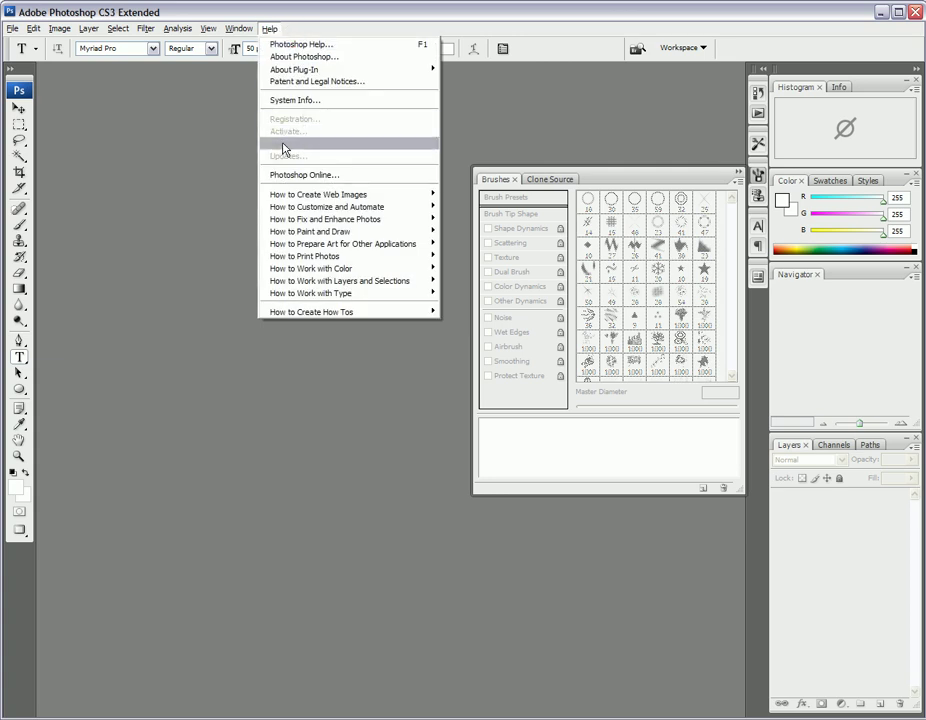
pyautogui.click(272, 30)
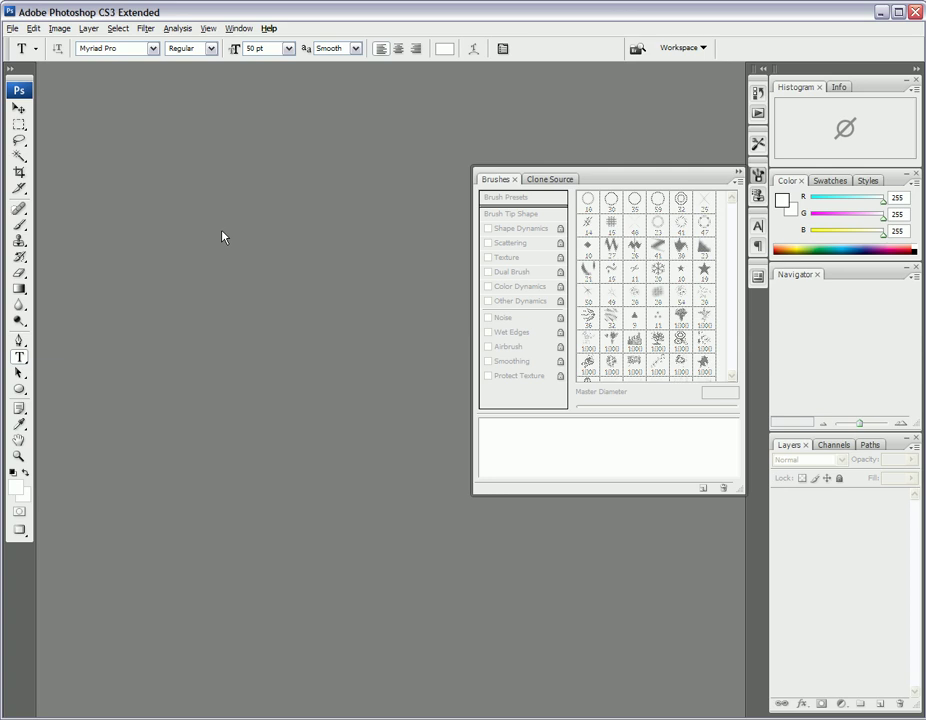
# Step: Start creating a new document and name it "New Document"
pyautogui.click(13, 28)
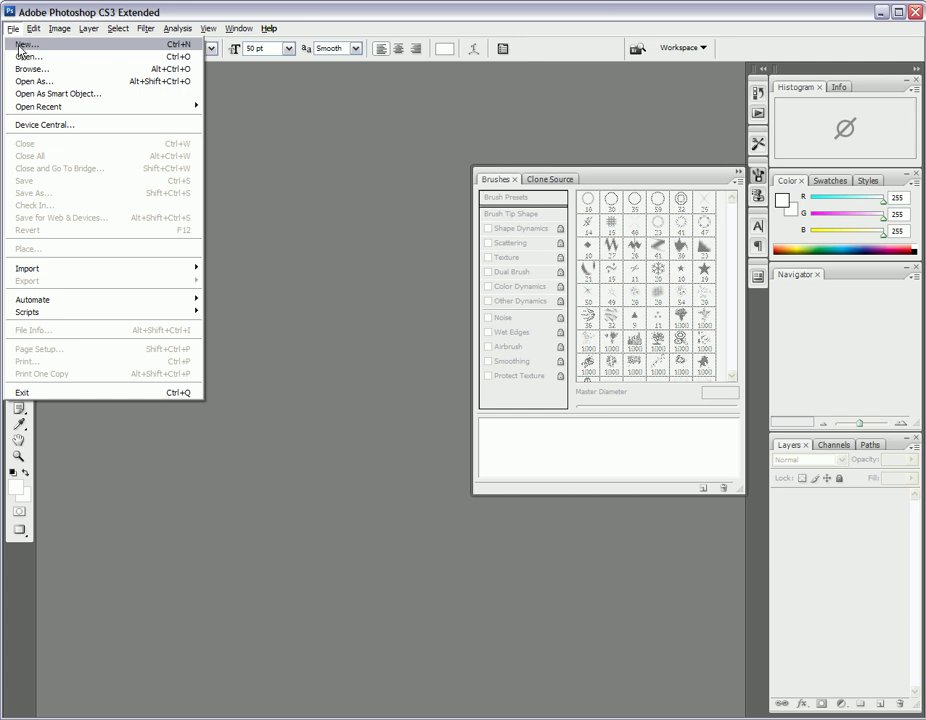
pyautogui.click(20, 45)
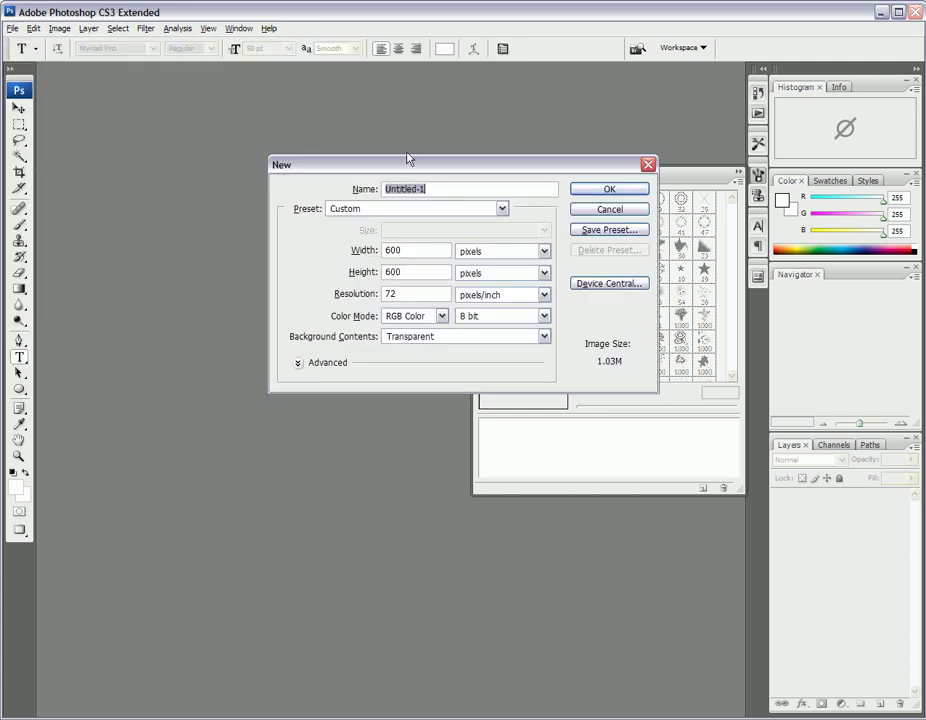
pyautogui.moveTo(418, 161); pyautogui.dragTo(343, 183)
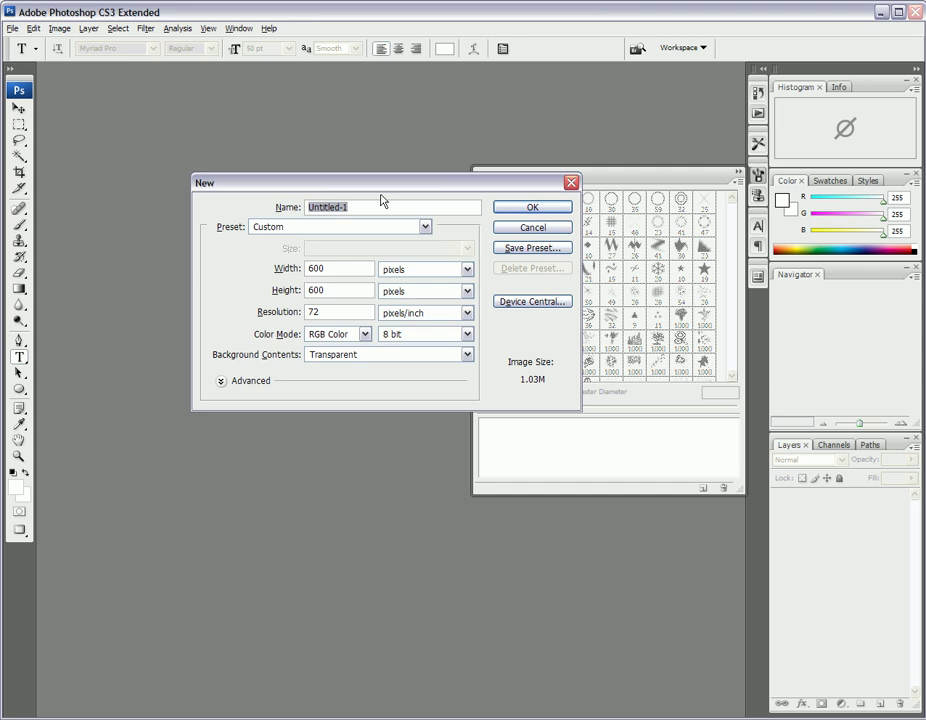
pyautogui.write('New Document')
# Step: Apply the International Paper preset to the new document with the A3 size
pyautogui.click(372, 236)
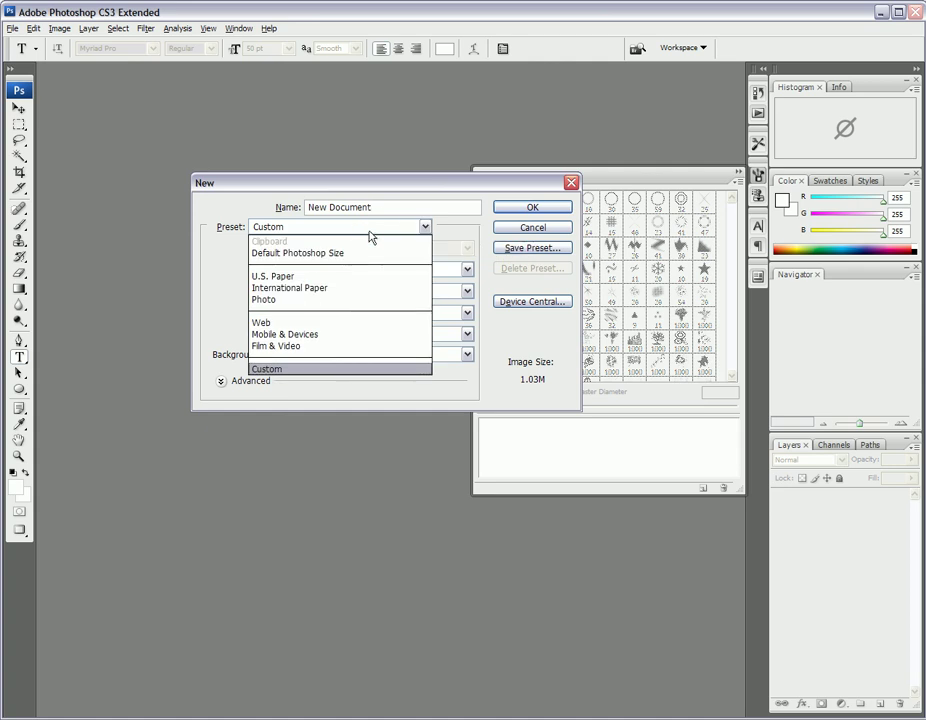
pyautogui.click(312, 290)
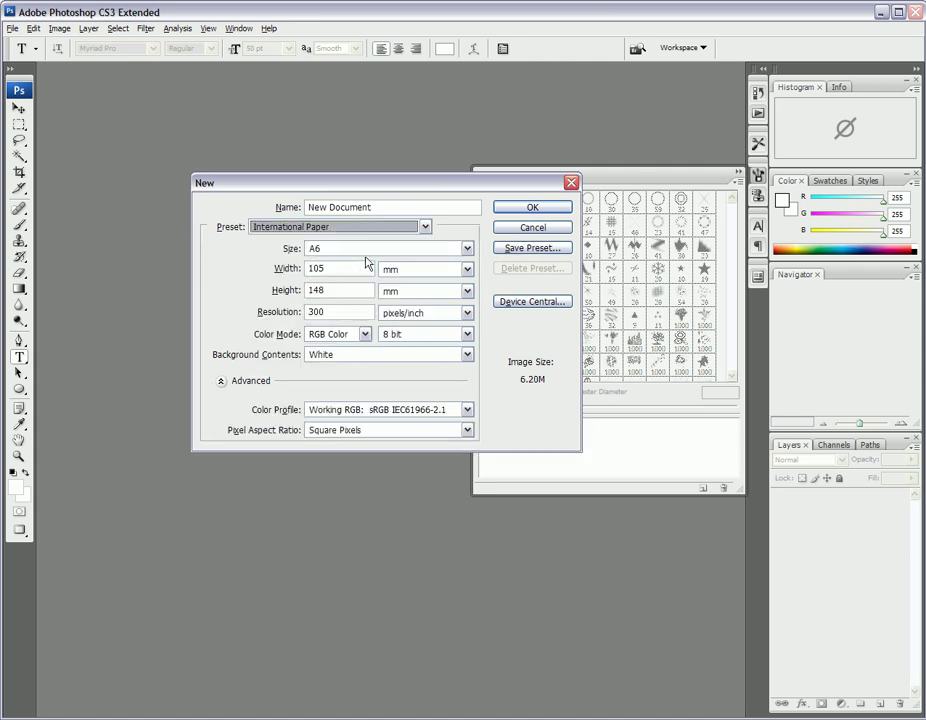
pyautogui.click(466, 249)
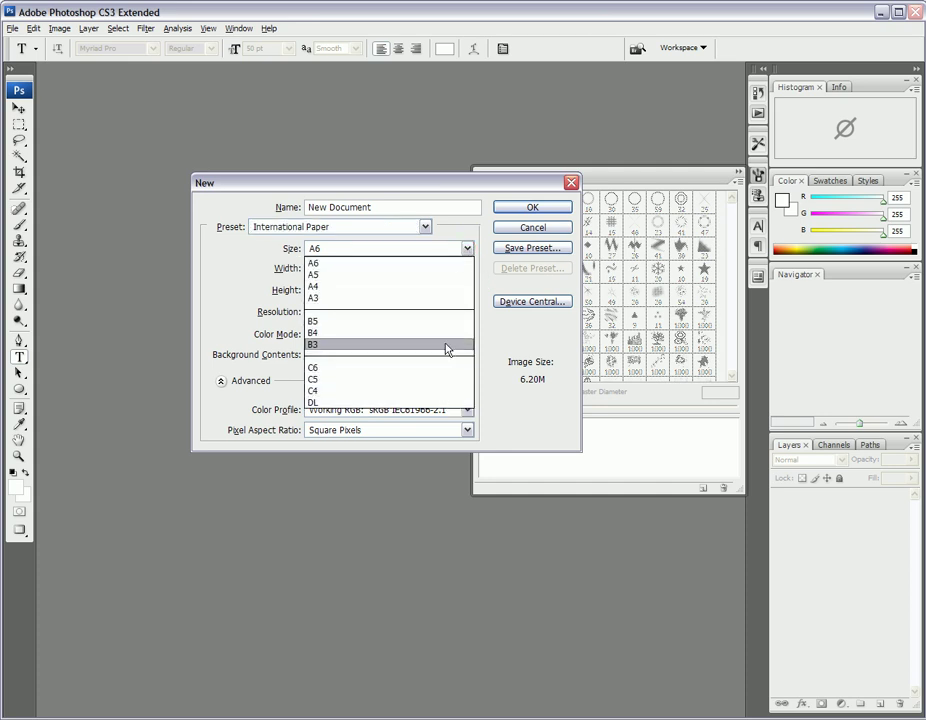
pyautogui.click(439, 299)
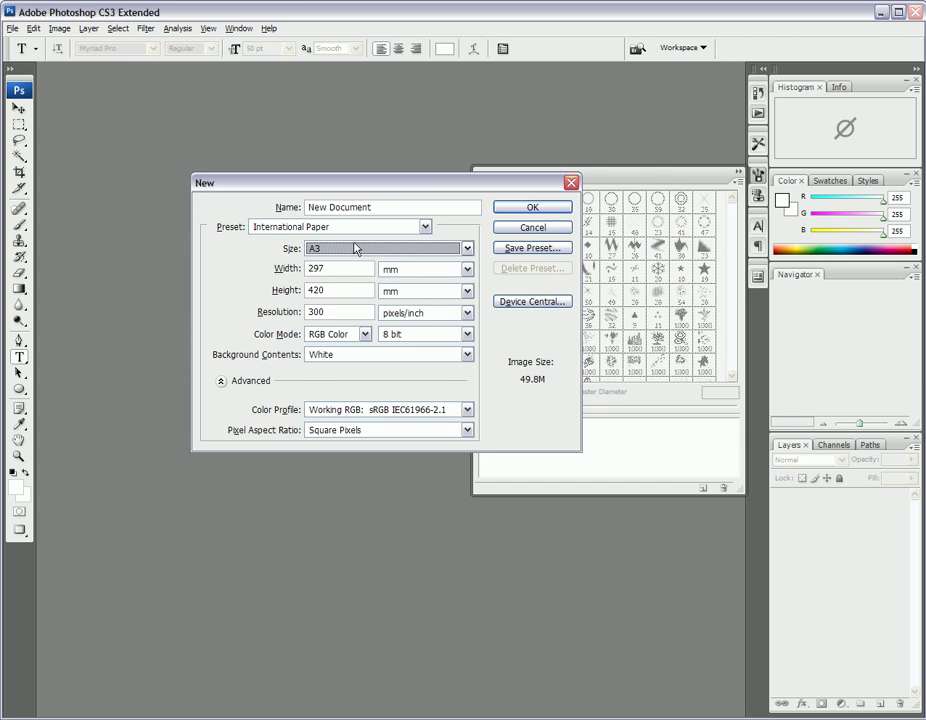
# Step: Switch the new document to the Photo preset with the Landscape, 2 x 3 size
pyautogui.click(345, 227)
pyautogui.click(333, 300)
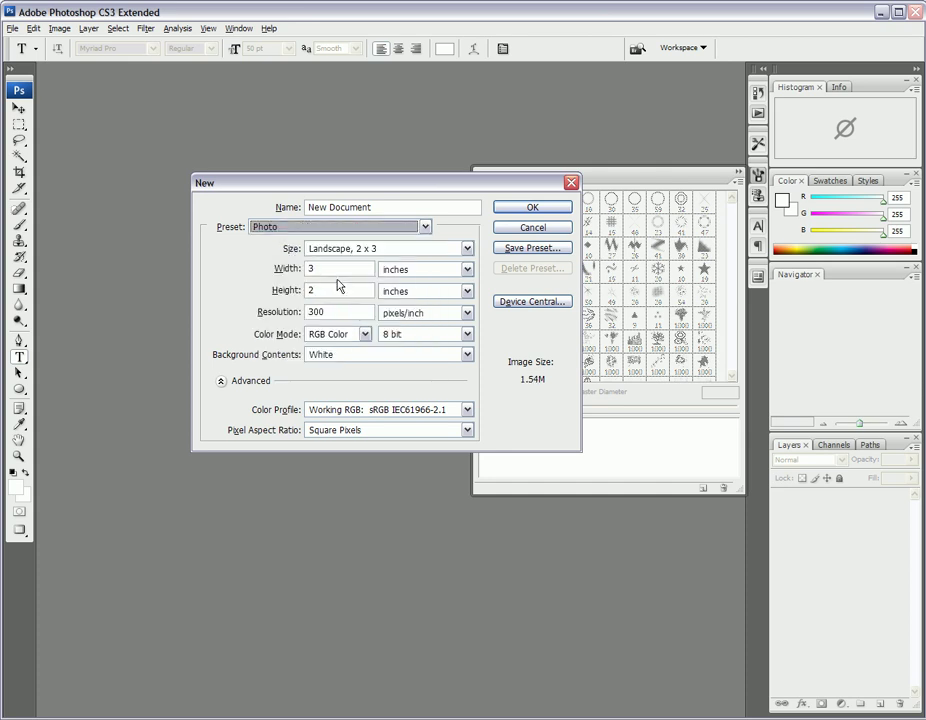
pyautogui.click(347, 250)
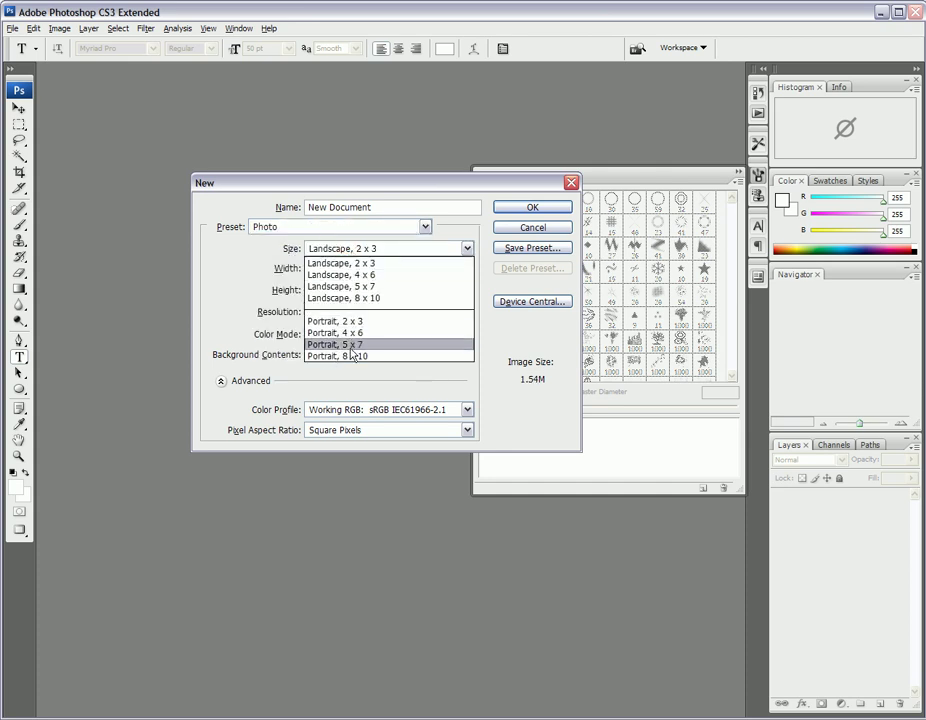
pyautogui.click(340, 263)
# Step: Switch the new document to the Film & Video preset and look through its available sizes
pyautogui.click(351, 228)
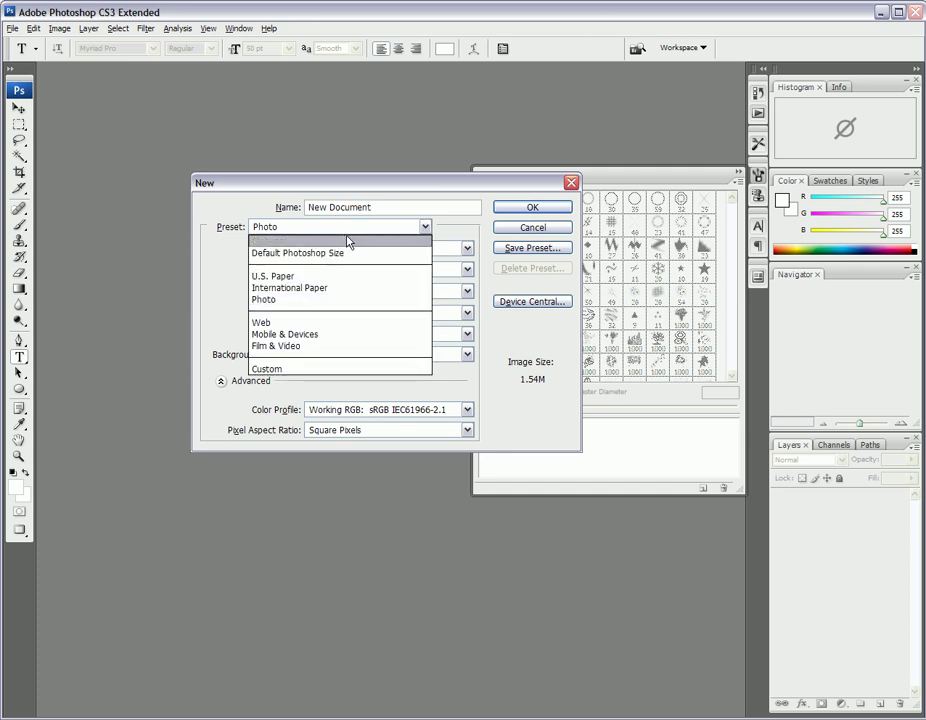
pyautogui.click(306, 345)
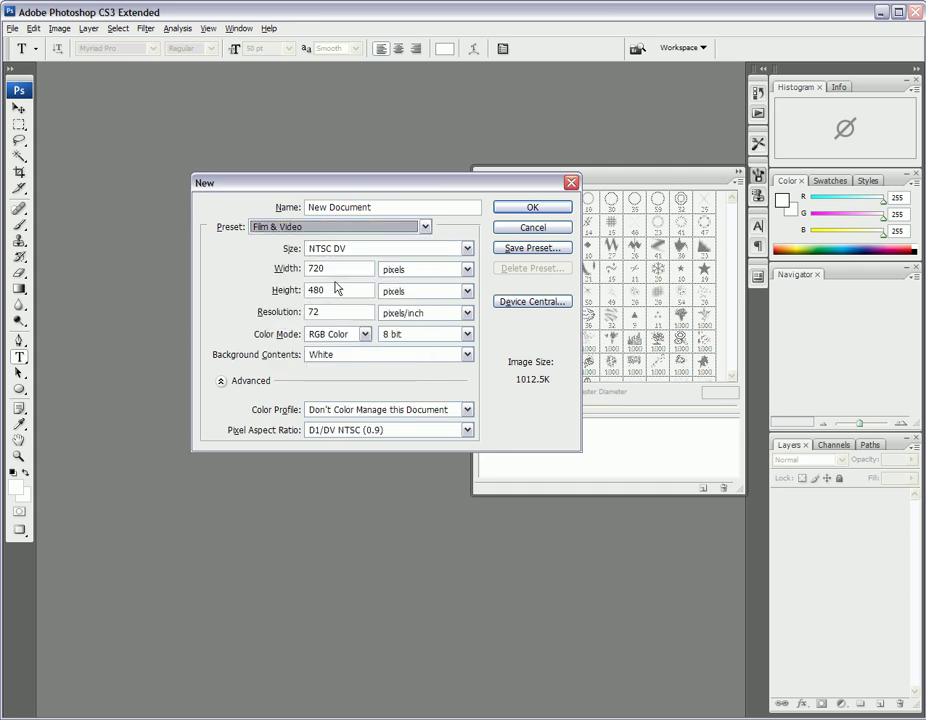
pyautogui.click(389, 247)
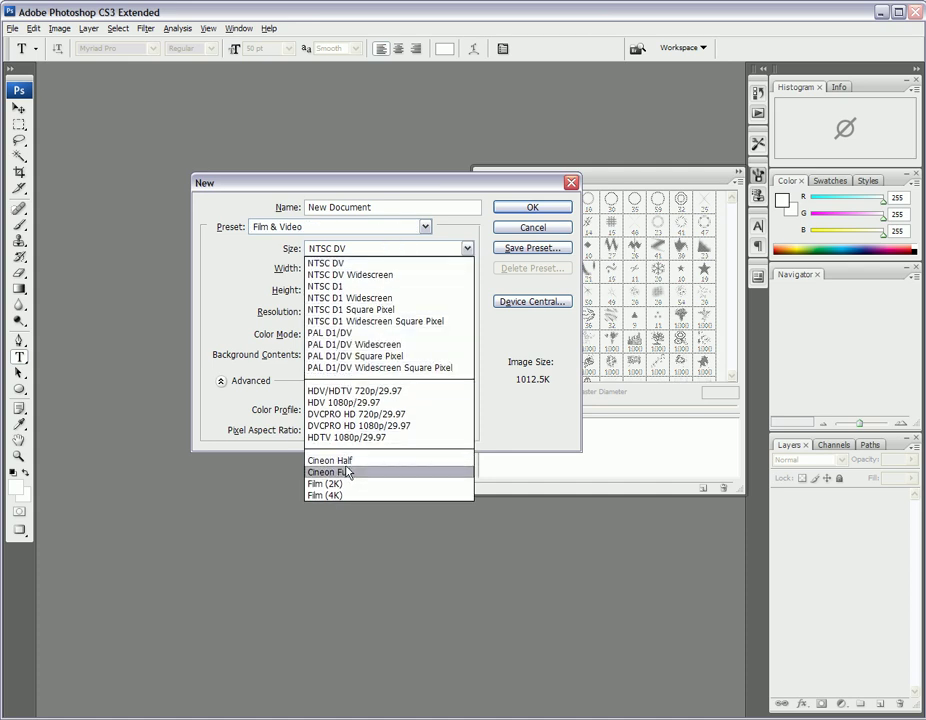
pyautogui.click(349, 236)
# Step: Apply the Web preset to the new document, look through its sizes and keep 640 x 480
pyautogui.click(349, 236)
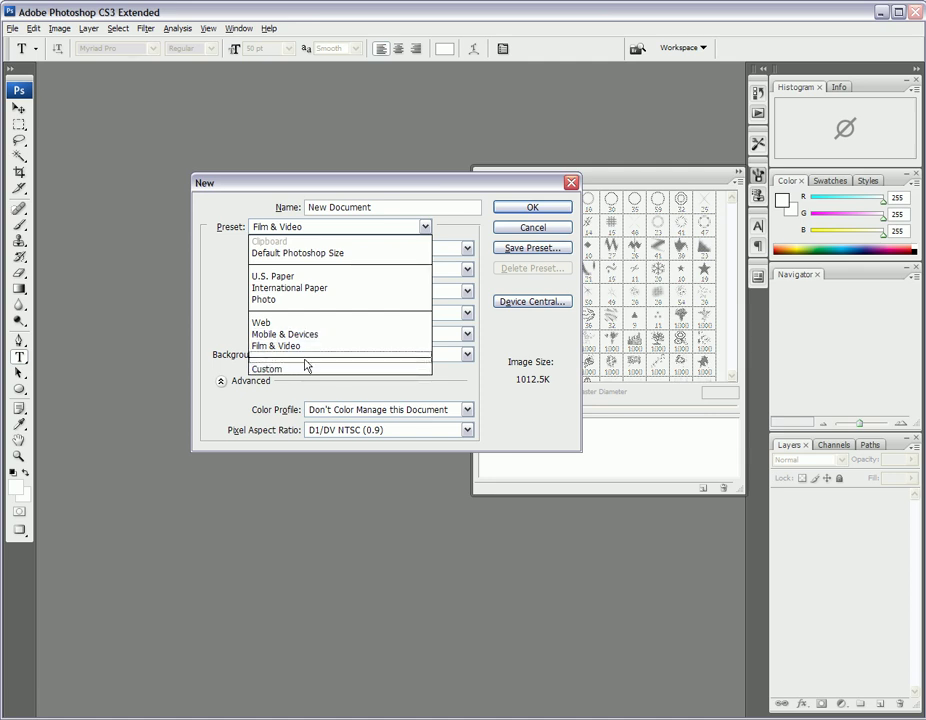
pyautogui.click(300, 322)
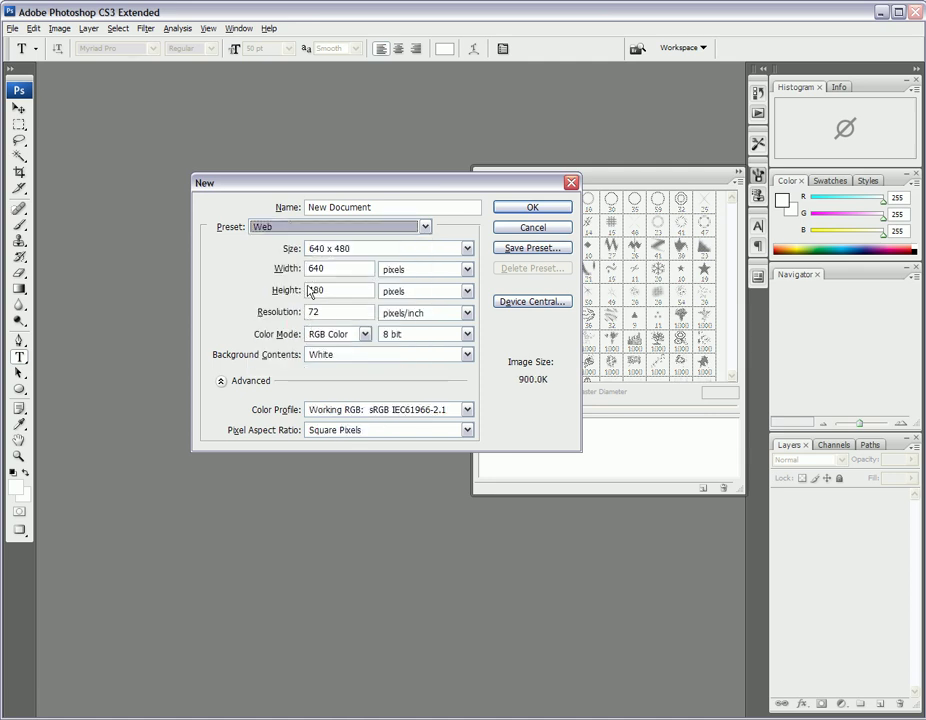
pyautogui.hotkey('shift', 'Tab')
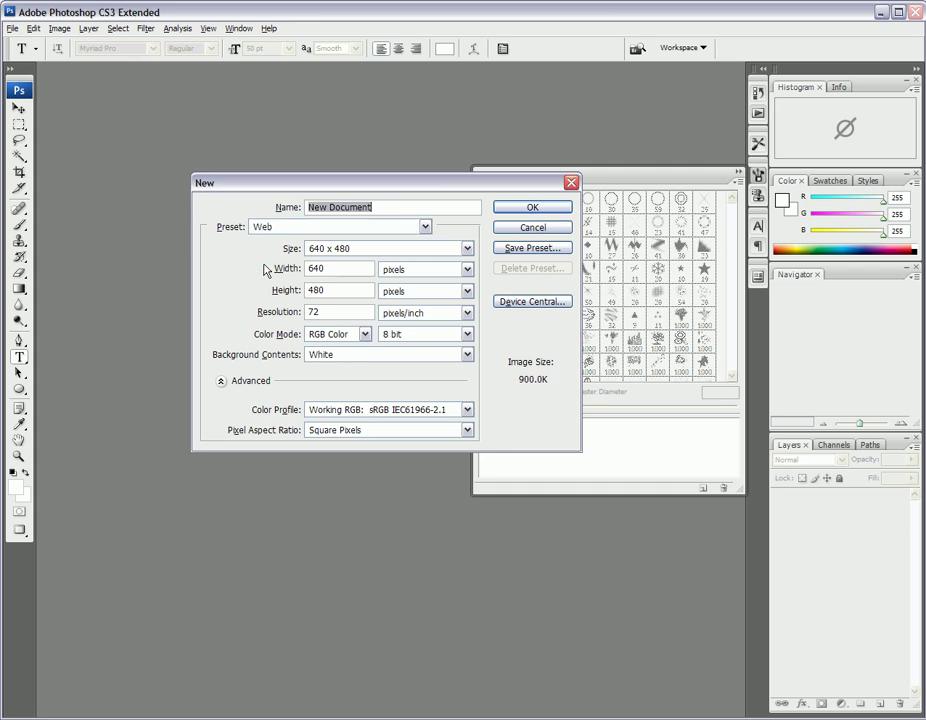
pyautogui.click(362, 249)
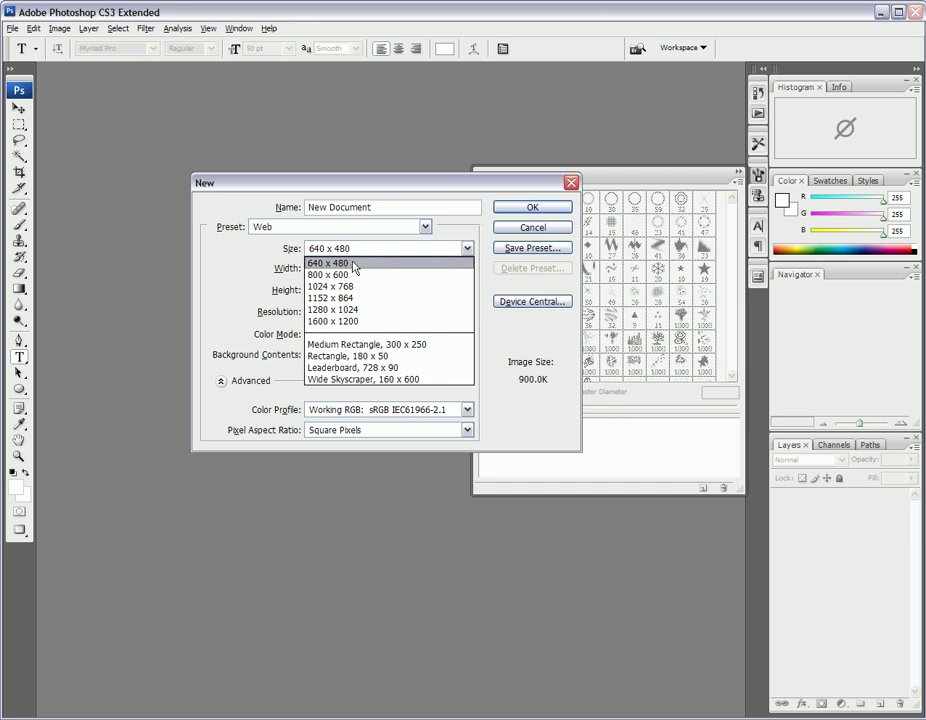
pyautogui.click(296, 234)
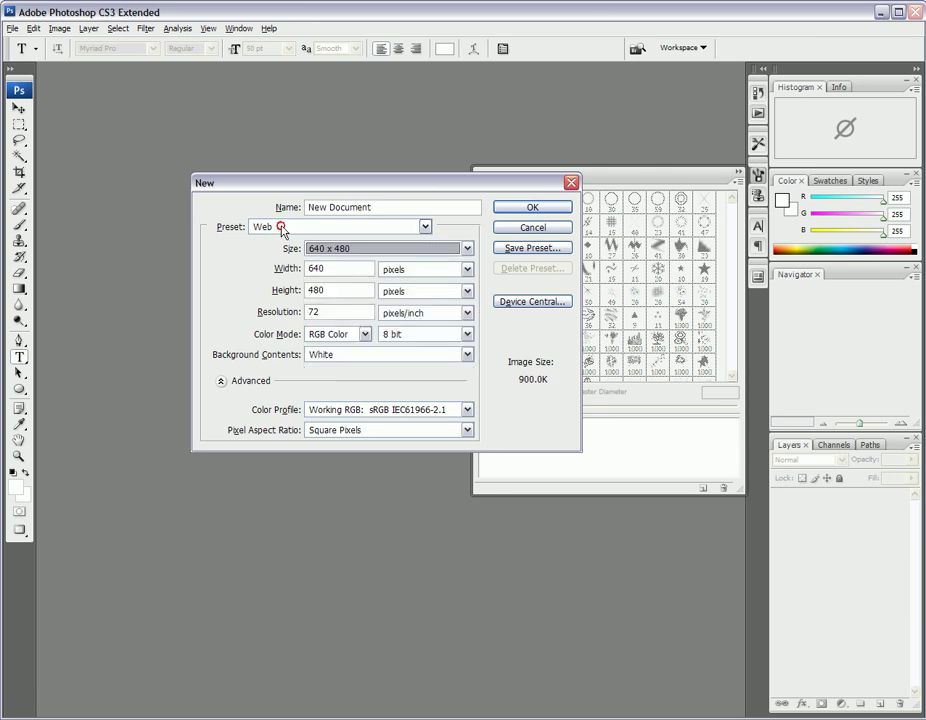
# Step: Switch the preset to Custom and set the document resolution to 300 pixels/inch
pyautogui.click(310, 229)
pyautogui.click(268, 369)
pyautogui.click(347, 269)
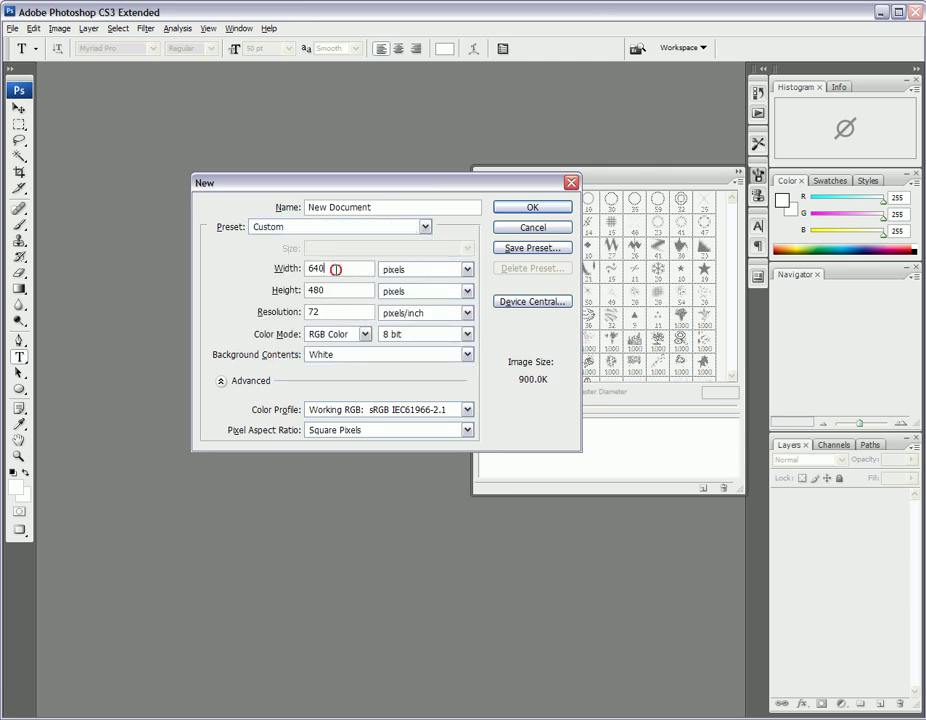
pyautogui.click(342, 291)
pyautogui.click(354, 315)
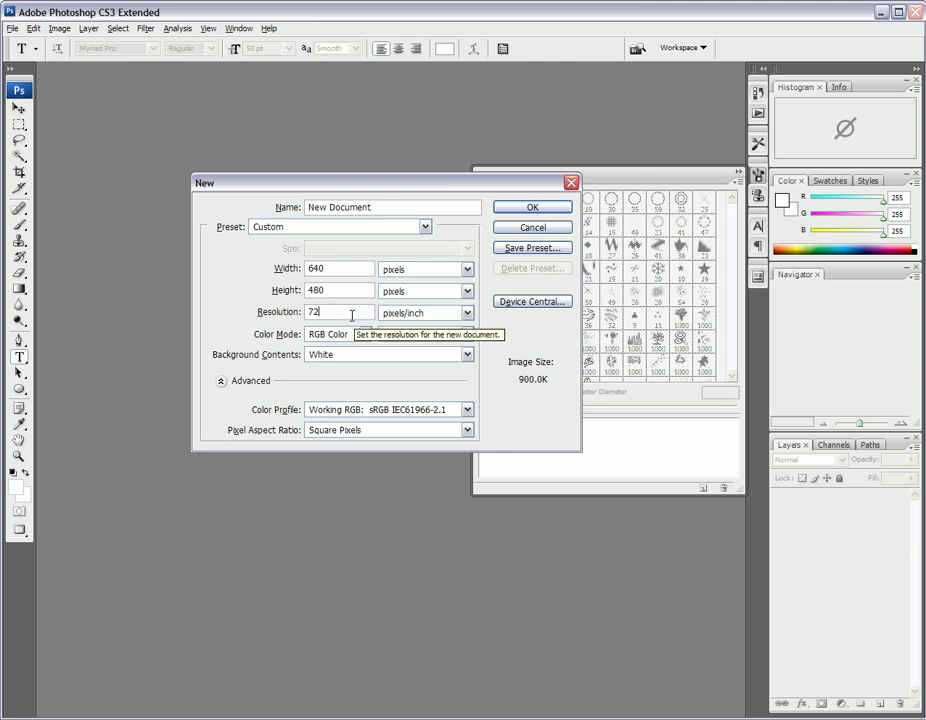
pyautogui.click(297, 313)
pyautogui.click(322, 312)
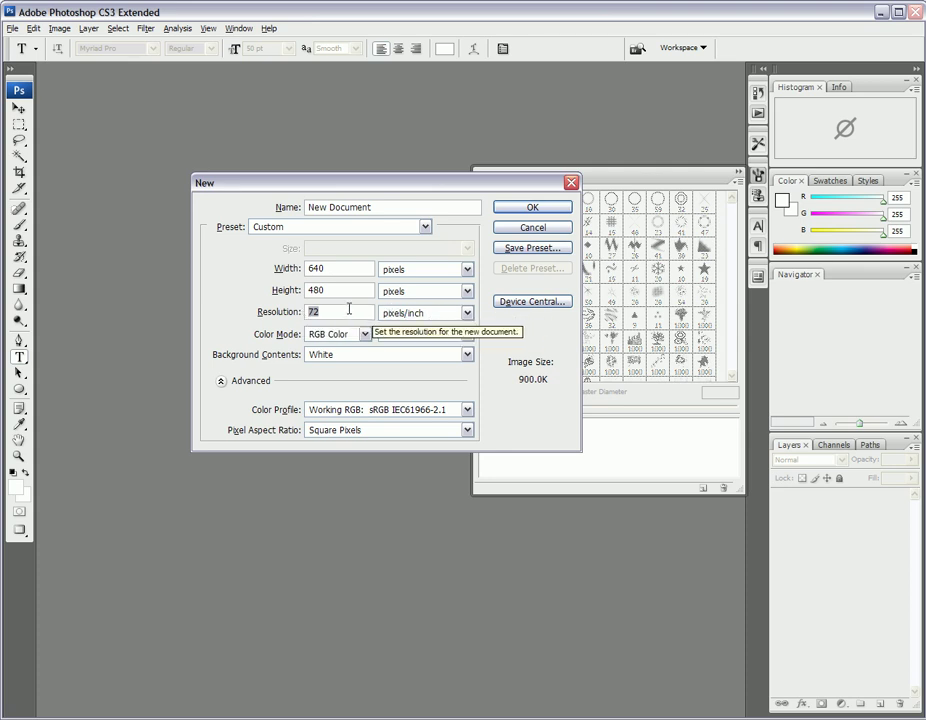
pyautogui.write('300')
pyautogui.click(261, 313)
# Step: Change the document's width and height units to inches and select the width value for editing
pyautogui.click(337, 289)
pyautogui.click(405, 273)
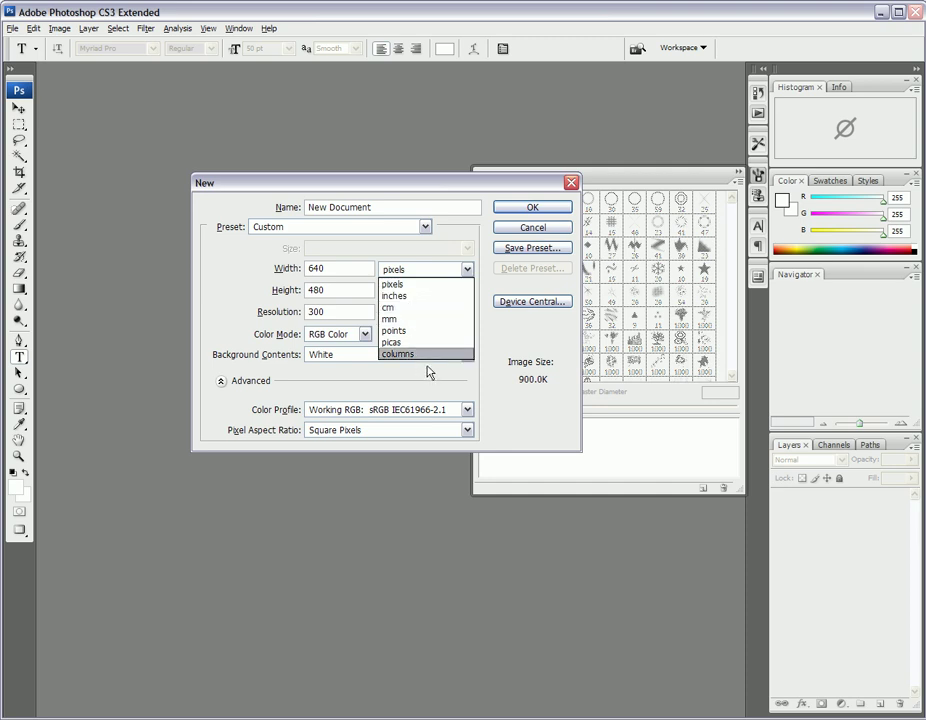
pyautogui.click(426, 297)
pyautogui.click(403, 291)
pyautogui.click(405, 314)
pyautogui.doubleClick(362, 269)
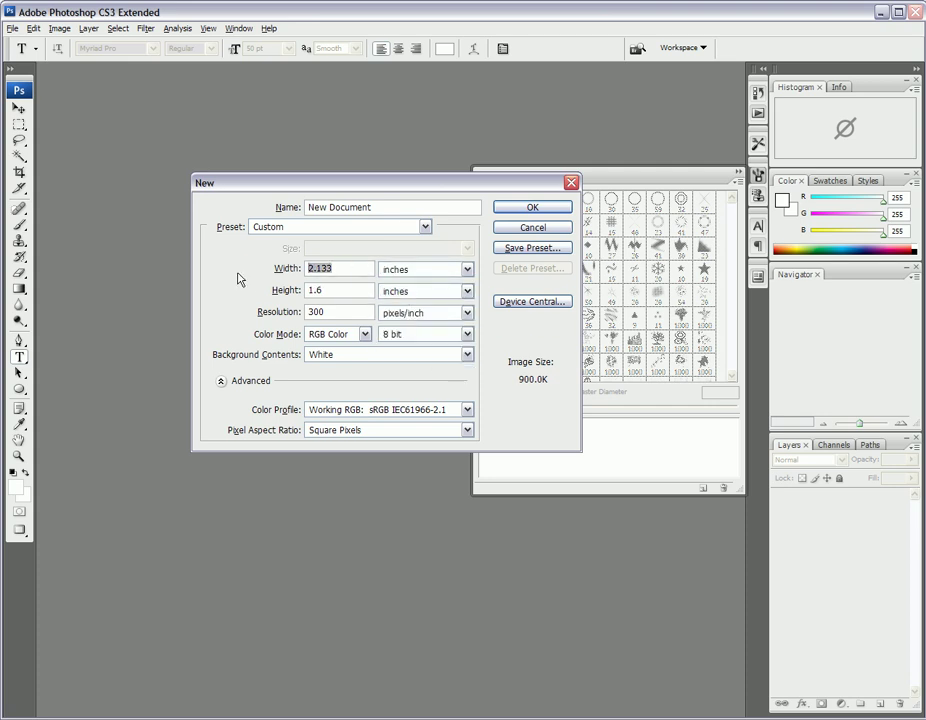
# Step: Set the document width to 8.5 inches and choose RGB Color as the color mode
pyautogui.write('8.5')
pyautogui.hotkey('ctrl', 'a')
pyautogui.click(327, 336)
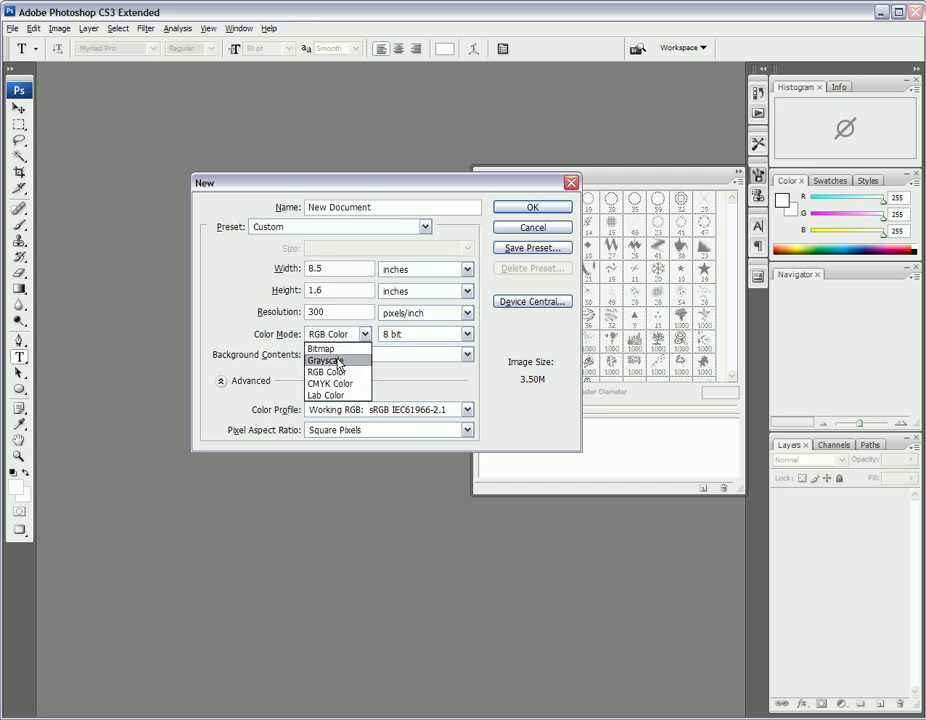
pyautogui.click(333, 372)
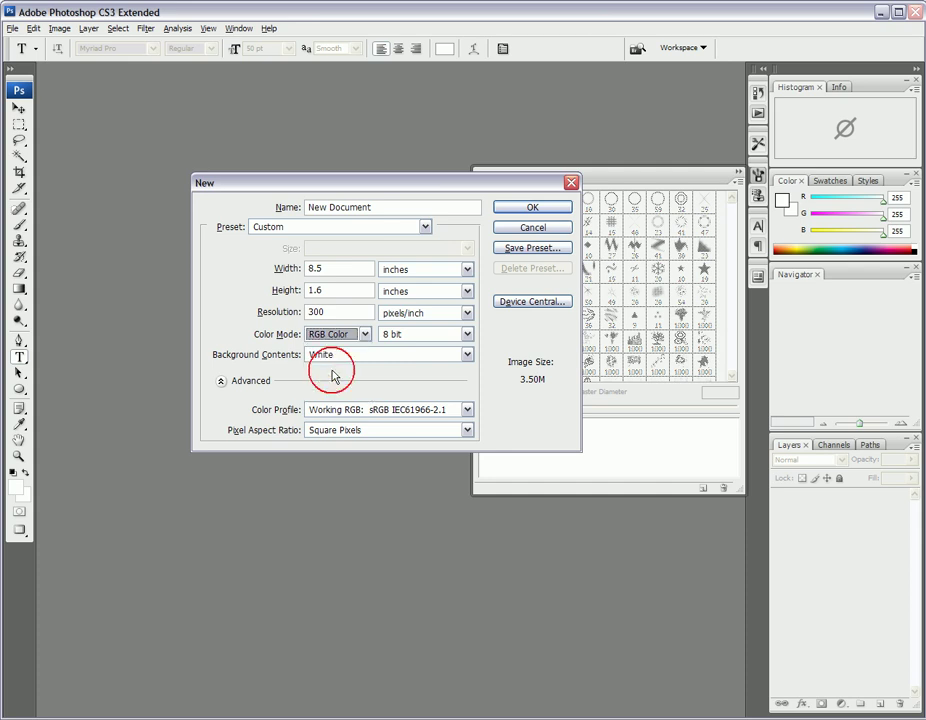
# Step: Try CMYK Color as the document's color mode and switch it back to RGB Color
pyautogui.click(341, 339)
pyautogui.click(345, 383)
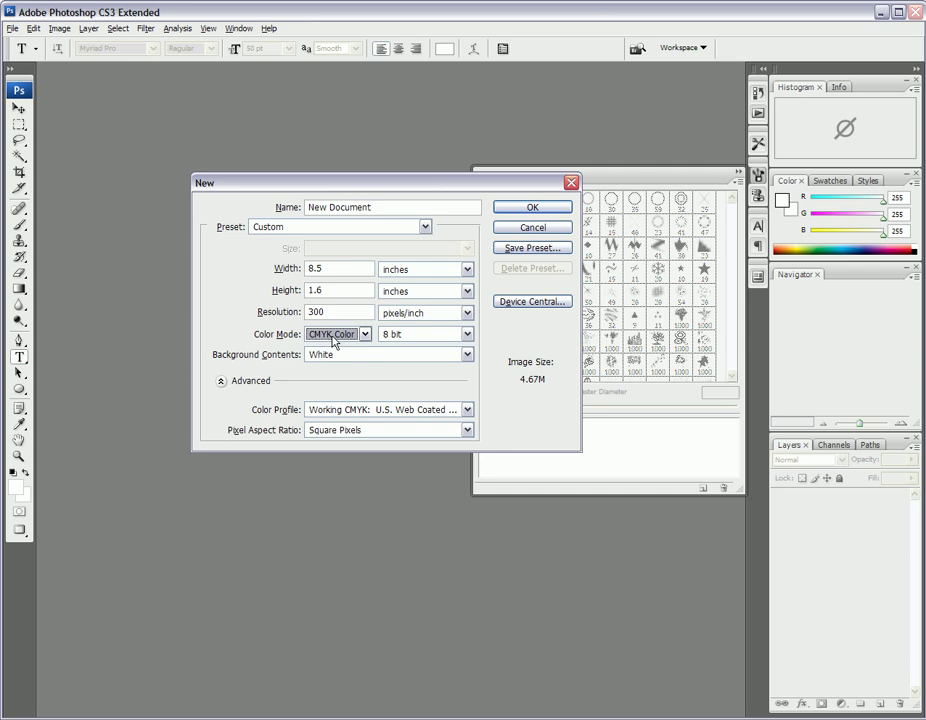
pyautogui.click(333, 338)
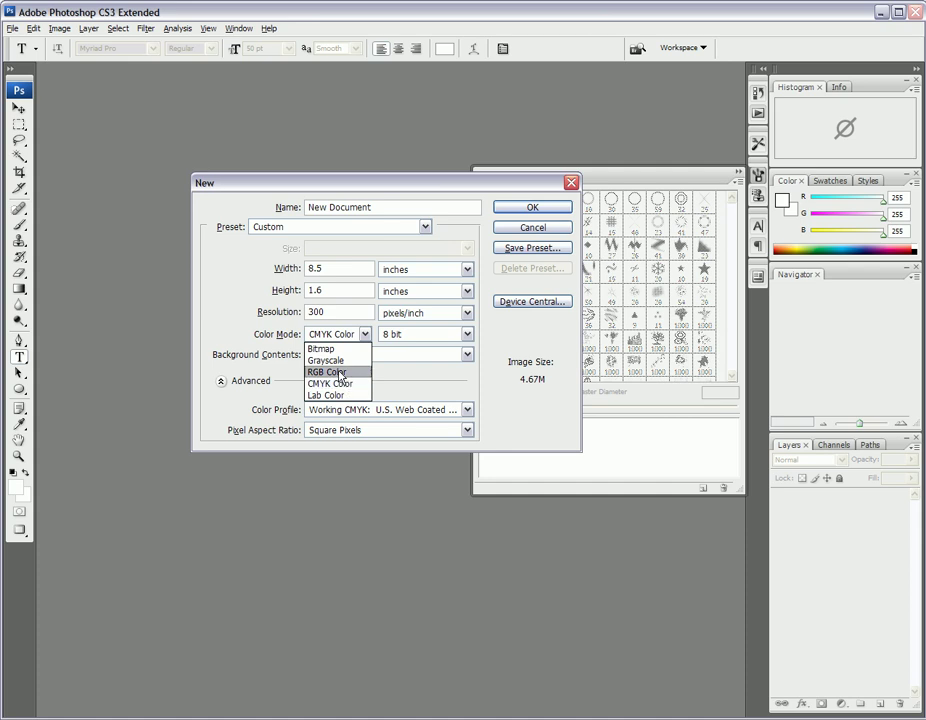
pyautogui.click(340, 373)
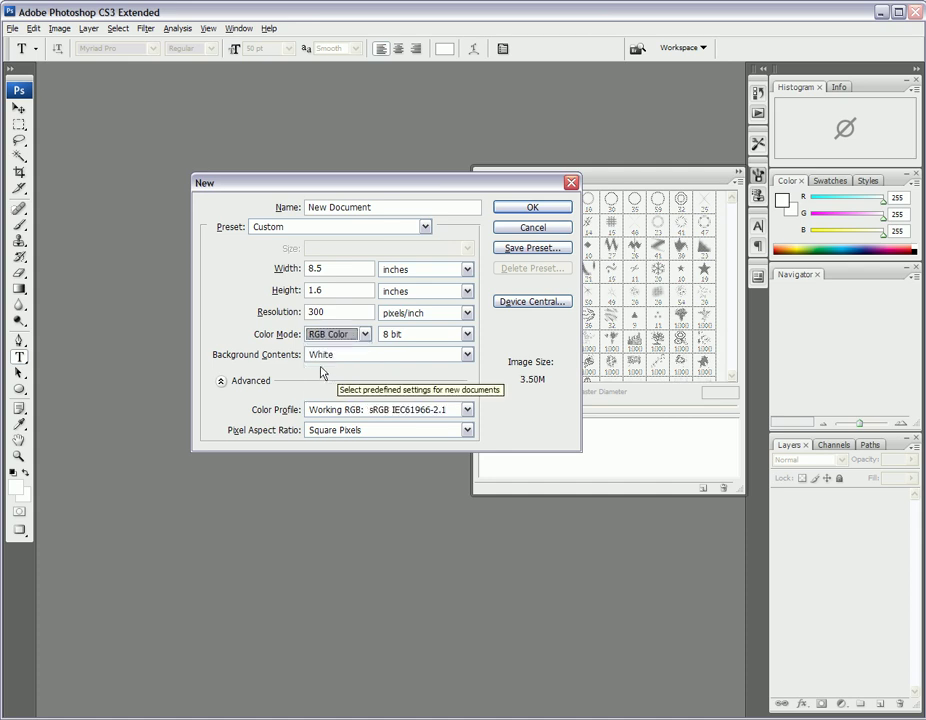
# Step: Set the background contents to Transparent, and collapse and re-expand the advanced document options
pyautogui.click(337, 358)
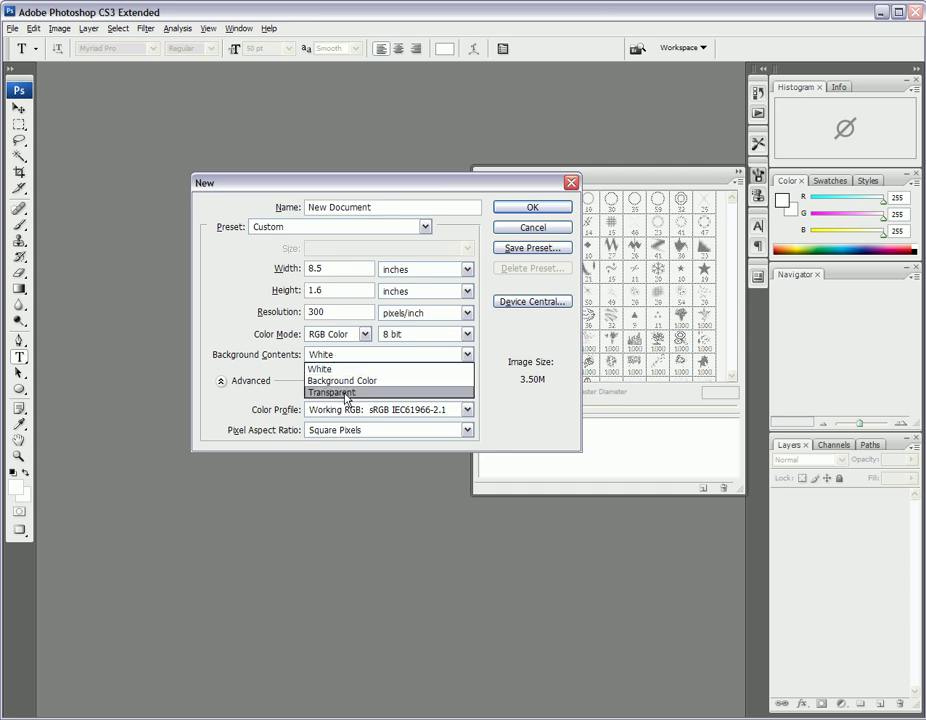
pyautogui.click(345, 393)
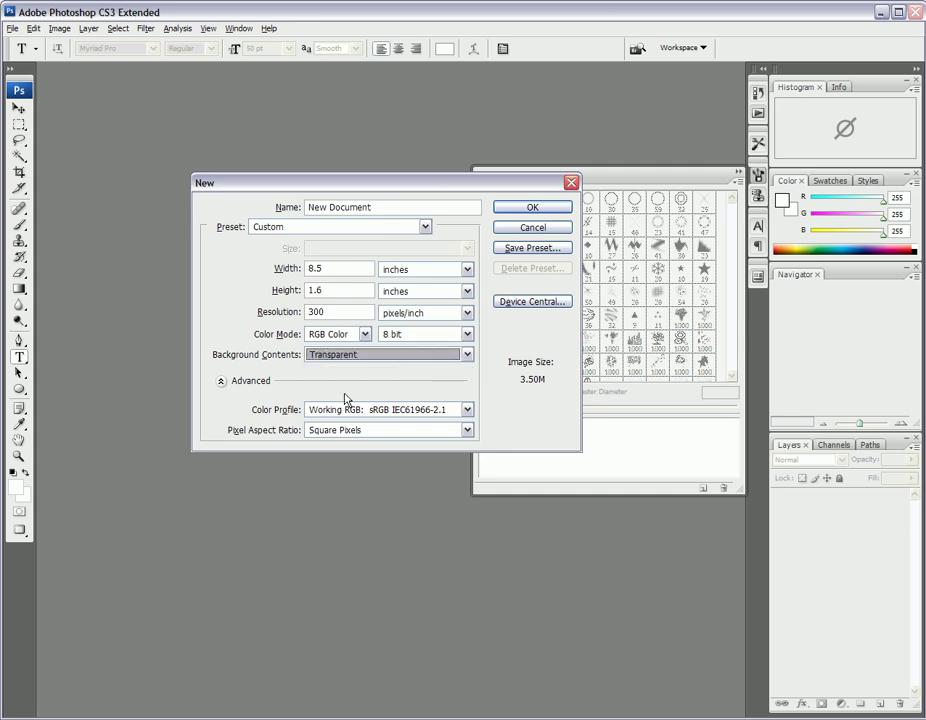
pyautogui.click(221, 382)
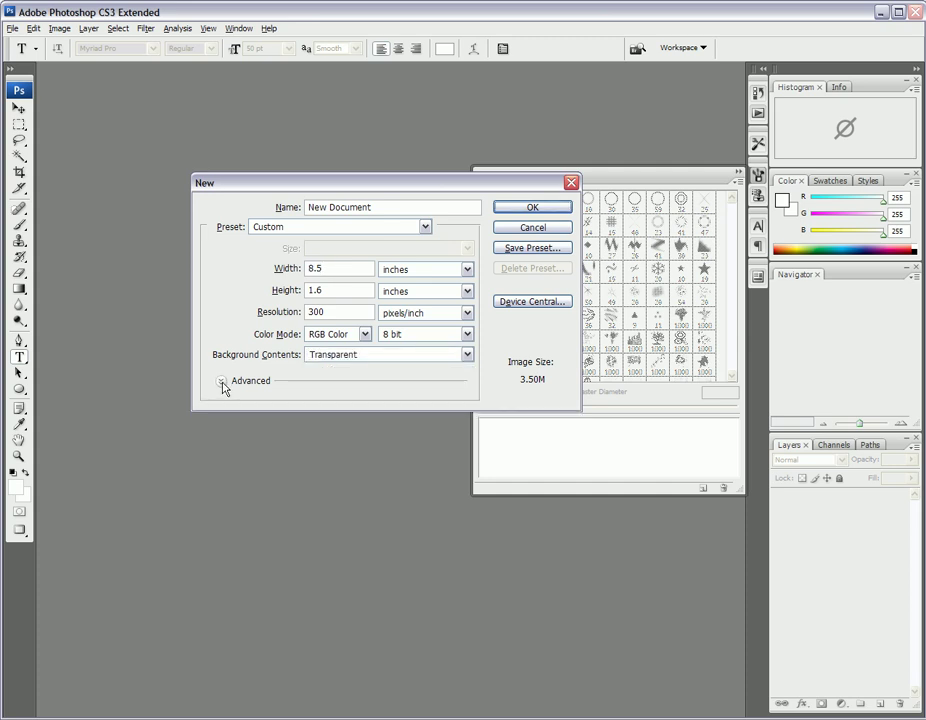
pyautogui.click(222, 384)
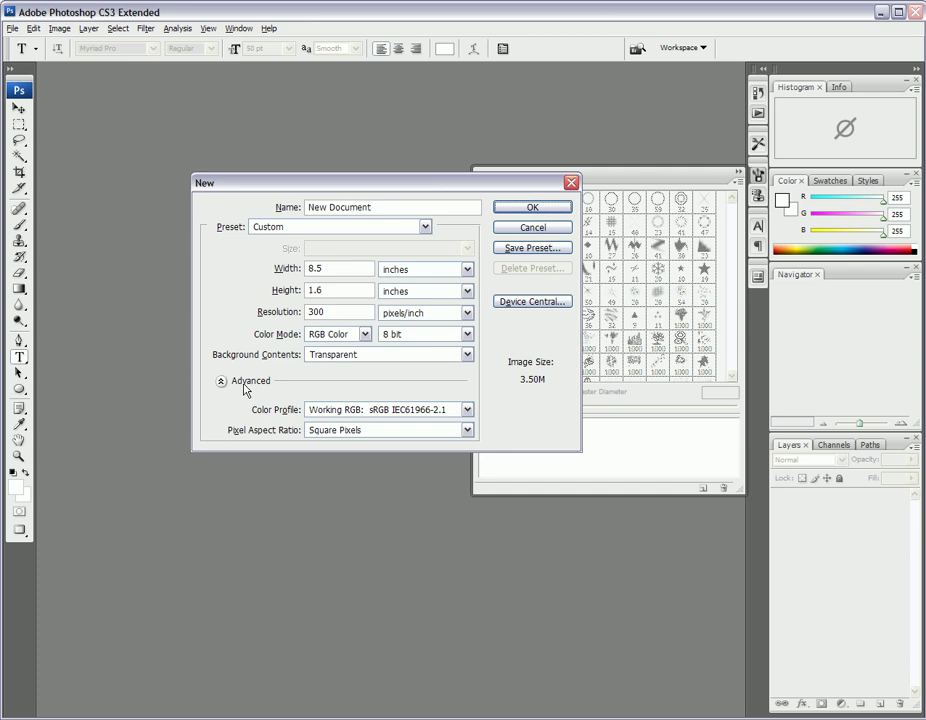
# Step: Look through the available color profiles and pixel aspect ratios, keeping Square Pixels
pyautogui.click(328, 416)
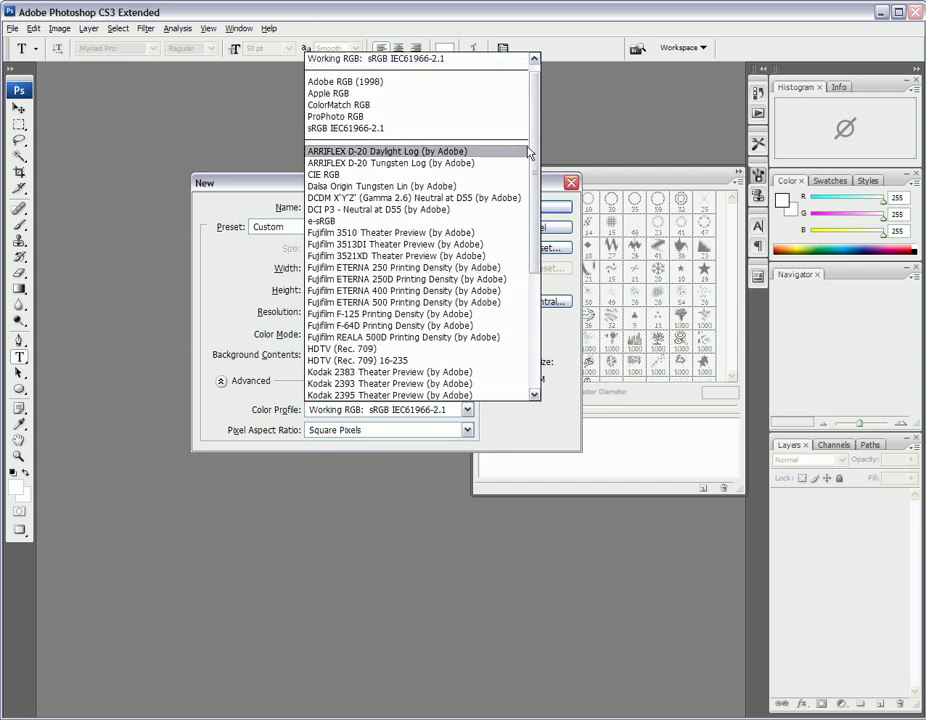
pyautogui.moveTo(535, 108)
pyautogui.mouseDown()
pyautogui.moveTo(537, 180)
pyautogui.moveTo(554, 238)
pyautogui.moveTo(544, 103)
pyautogui.mouseUp()
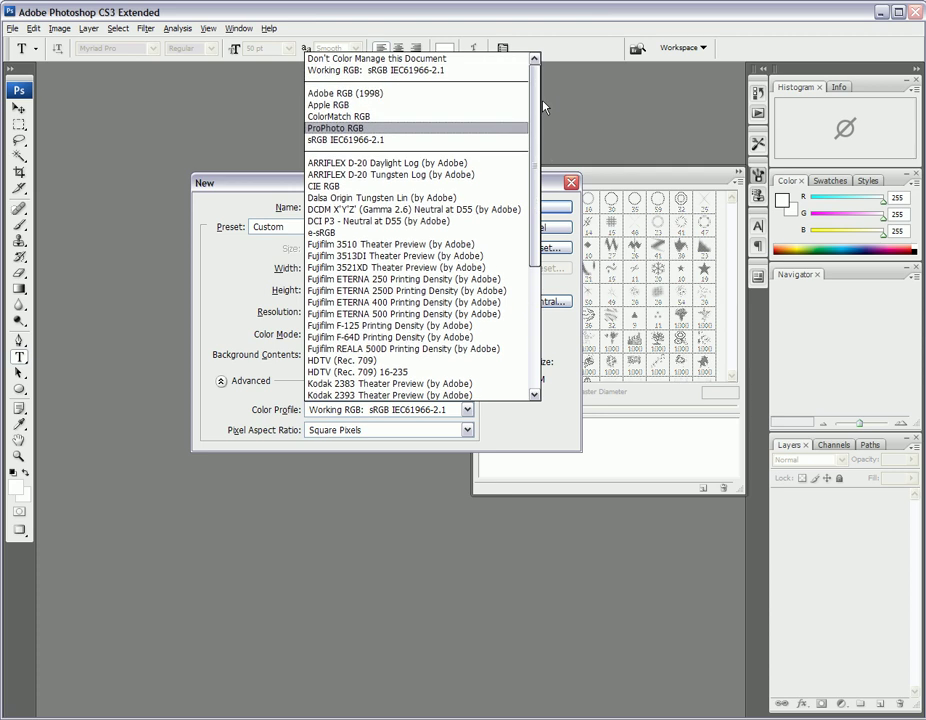
pyautogui.click(296, 442)
pyautogui.click(314, 435)
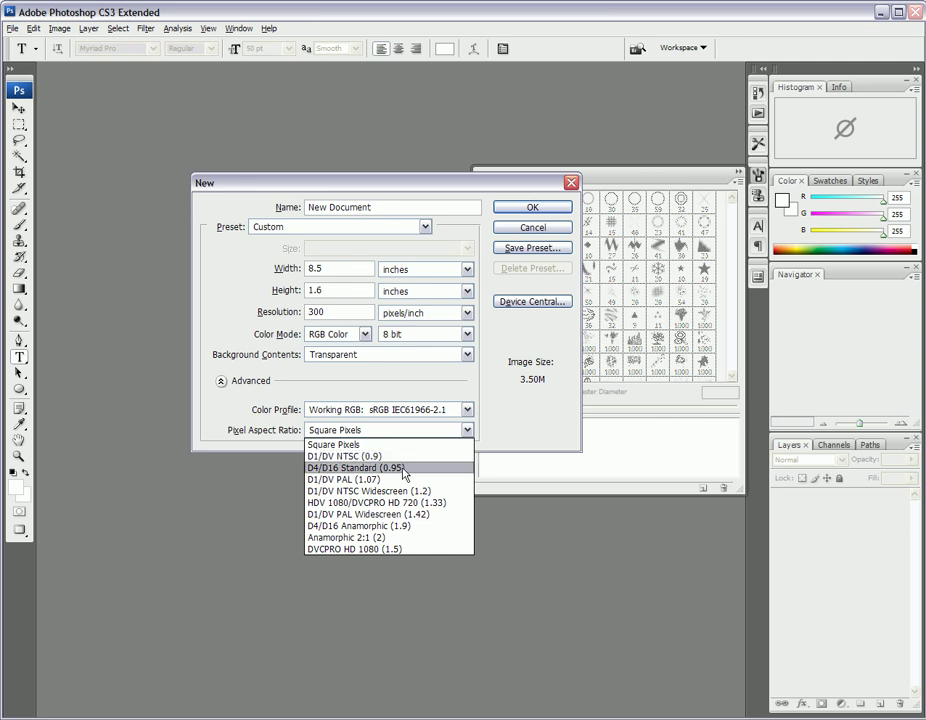
pyautogui.click(353, 445)
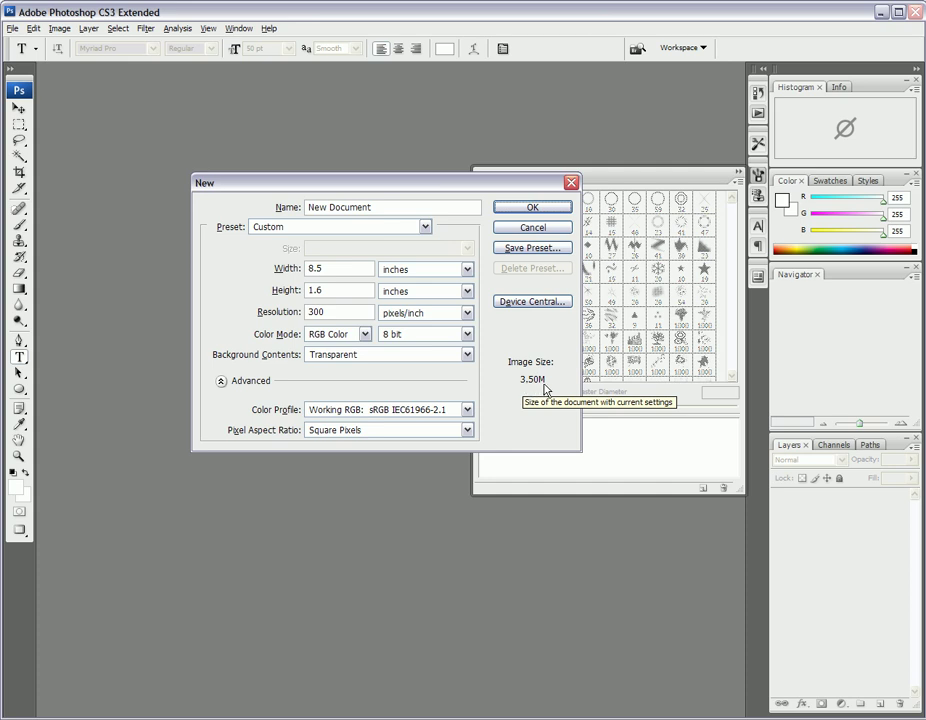
# Step: Create the document and dock the Brushes and Clone Source palettes as their own column beside the main palettes, clear of the canvas
pyautogui.click(551, 211)
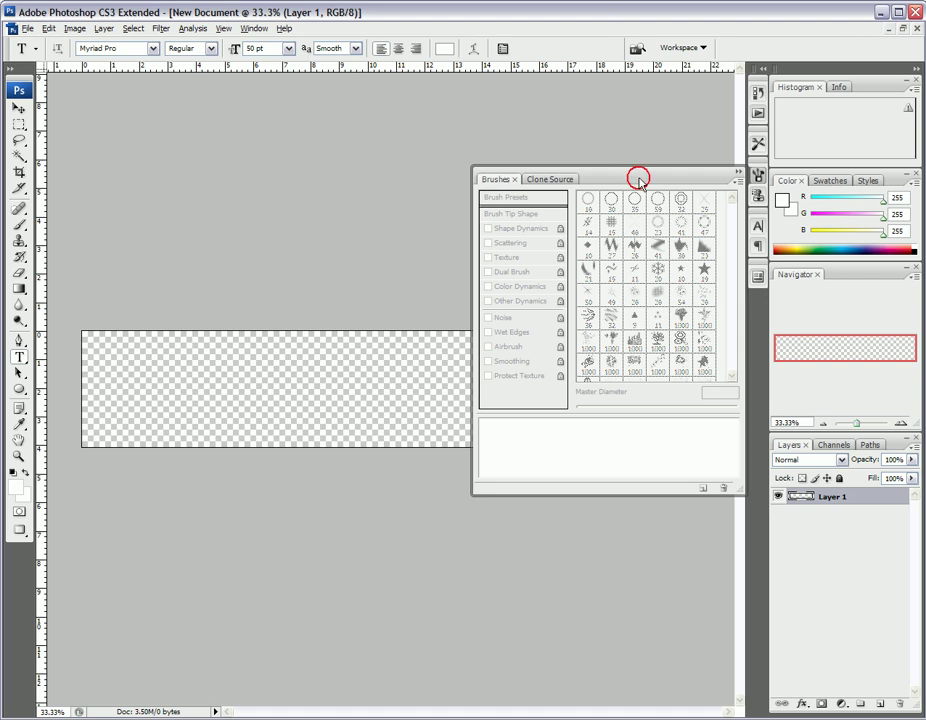
pyautogui.moveTo(639, 178)
pyautogui.mouseDown()
pyautogui.moveTo(746, 200)
pyautogui.moveTo(768, 233)
pyautogui.moveTo(740, 229)
pyautogui.mouseUp()
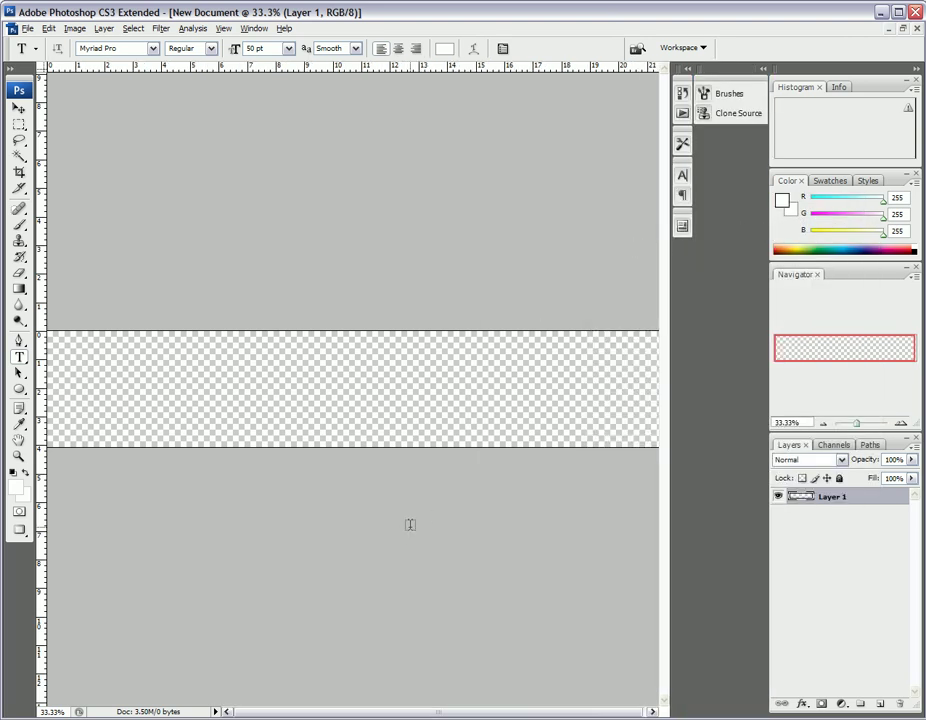
pyautogui.click(318, 709)
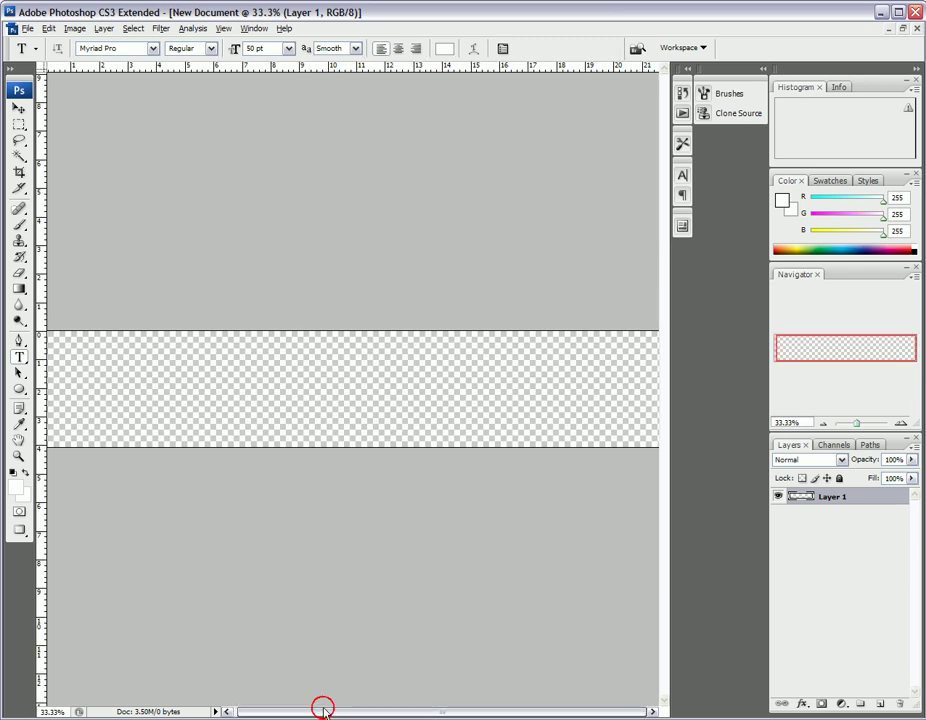